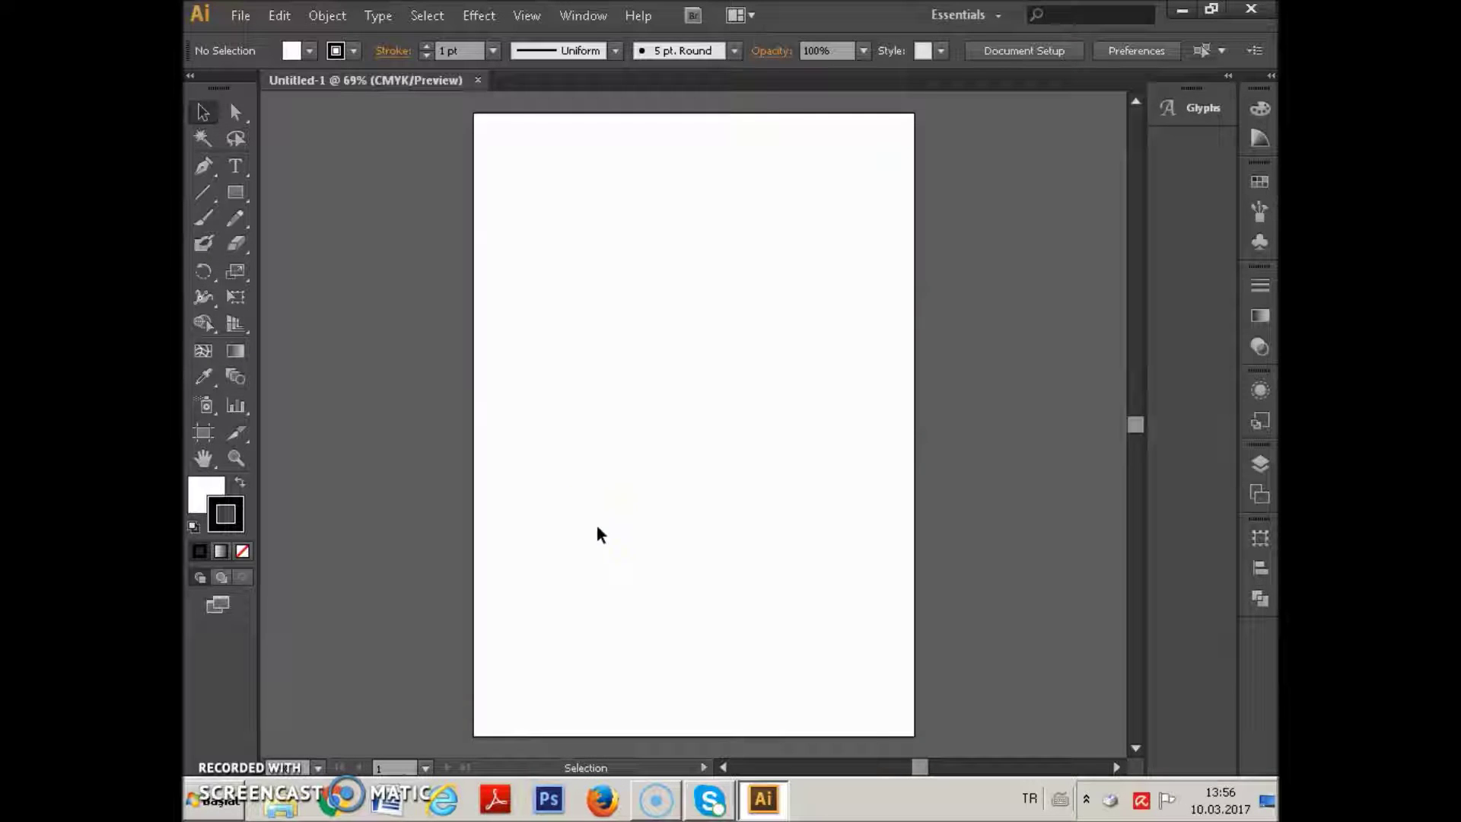
# Step: Draw a rectangle in the upper-left of the artboard and fill it green
pyautogui.click(235, 193)
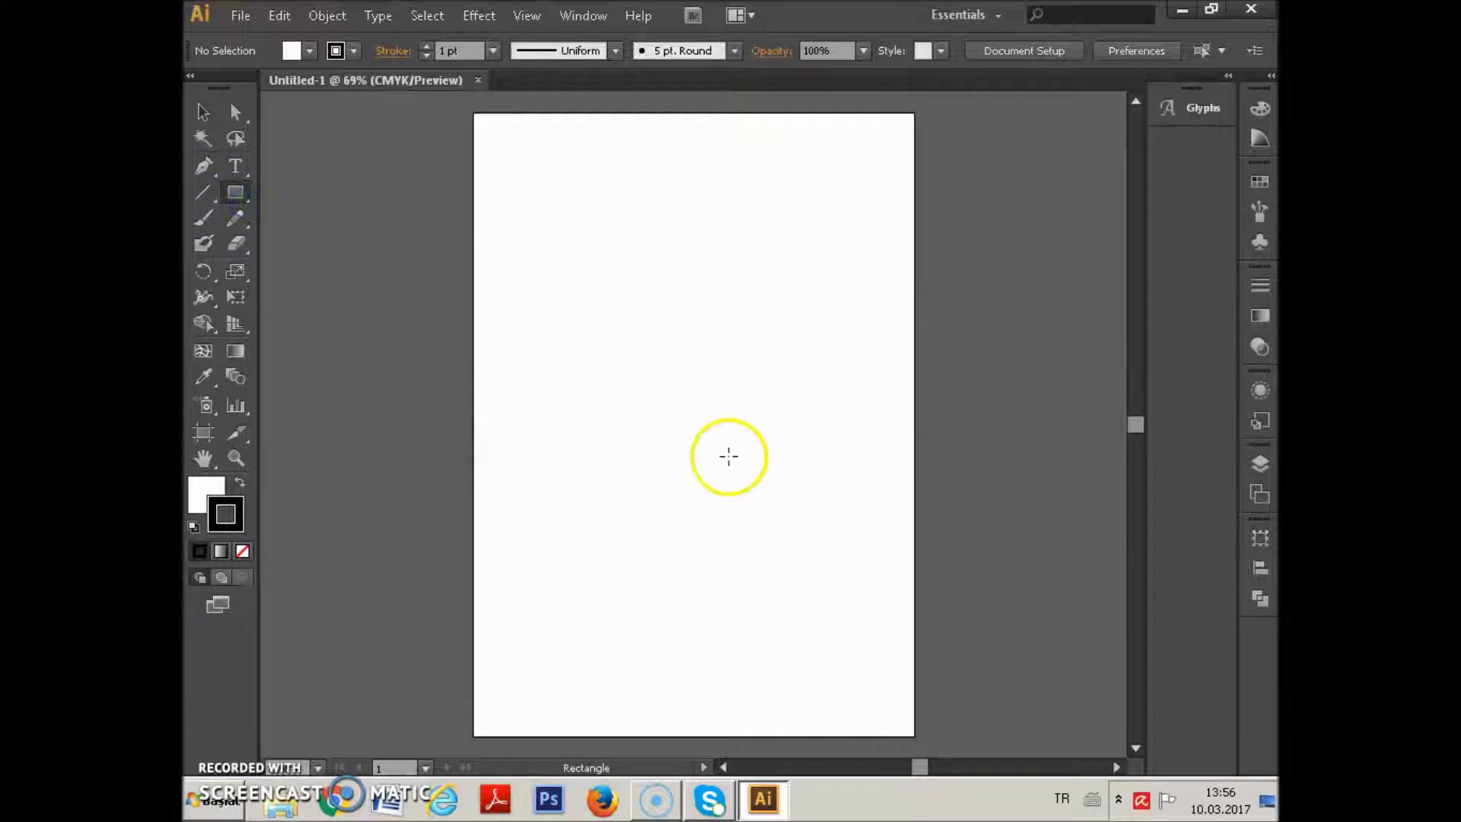
pyautogui.moveTo(527, 202); pyautogui.dragTo(717, 412)
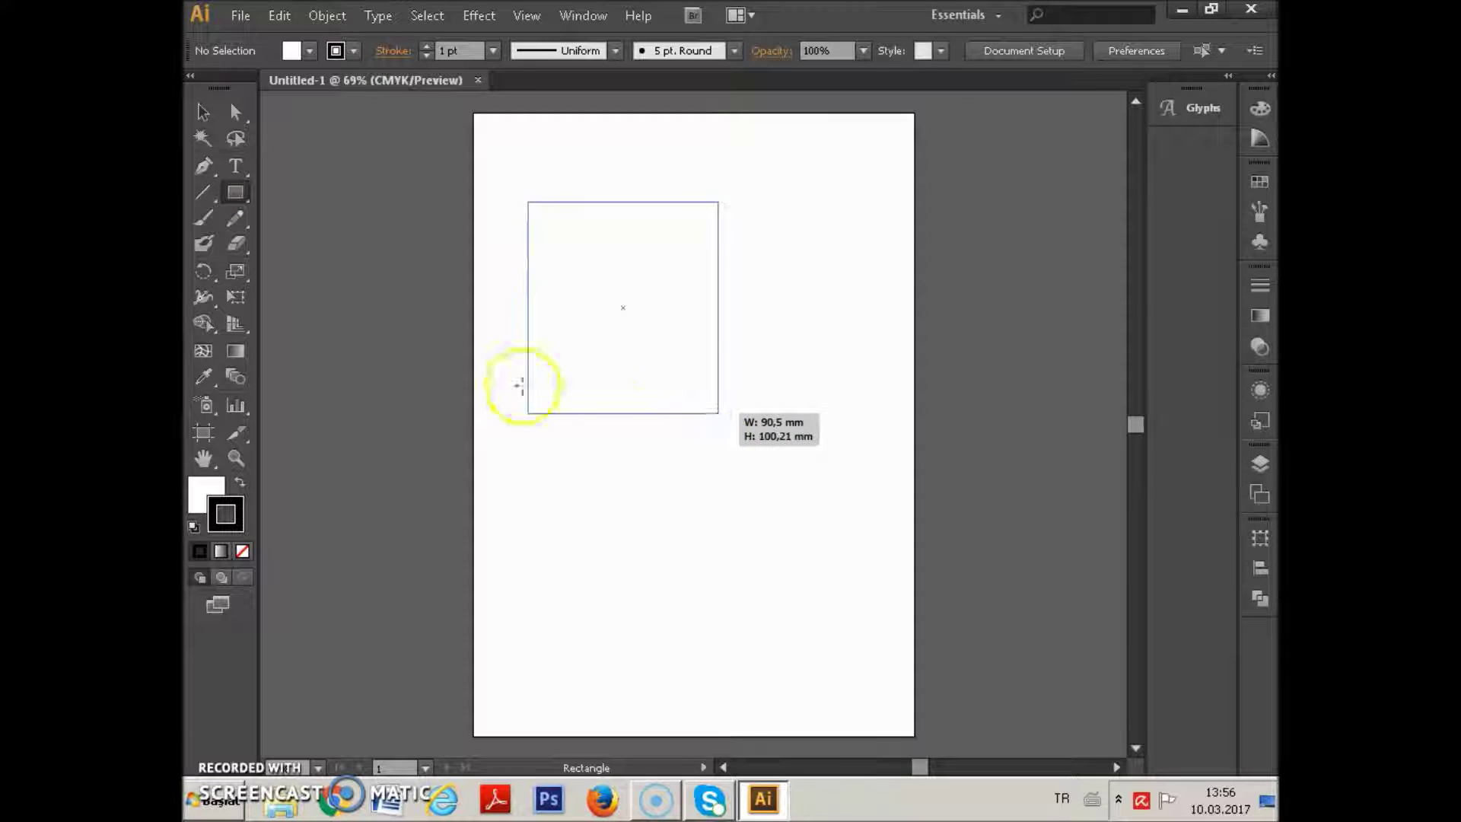
pyautogui.click(194, 486)
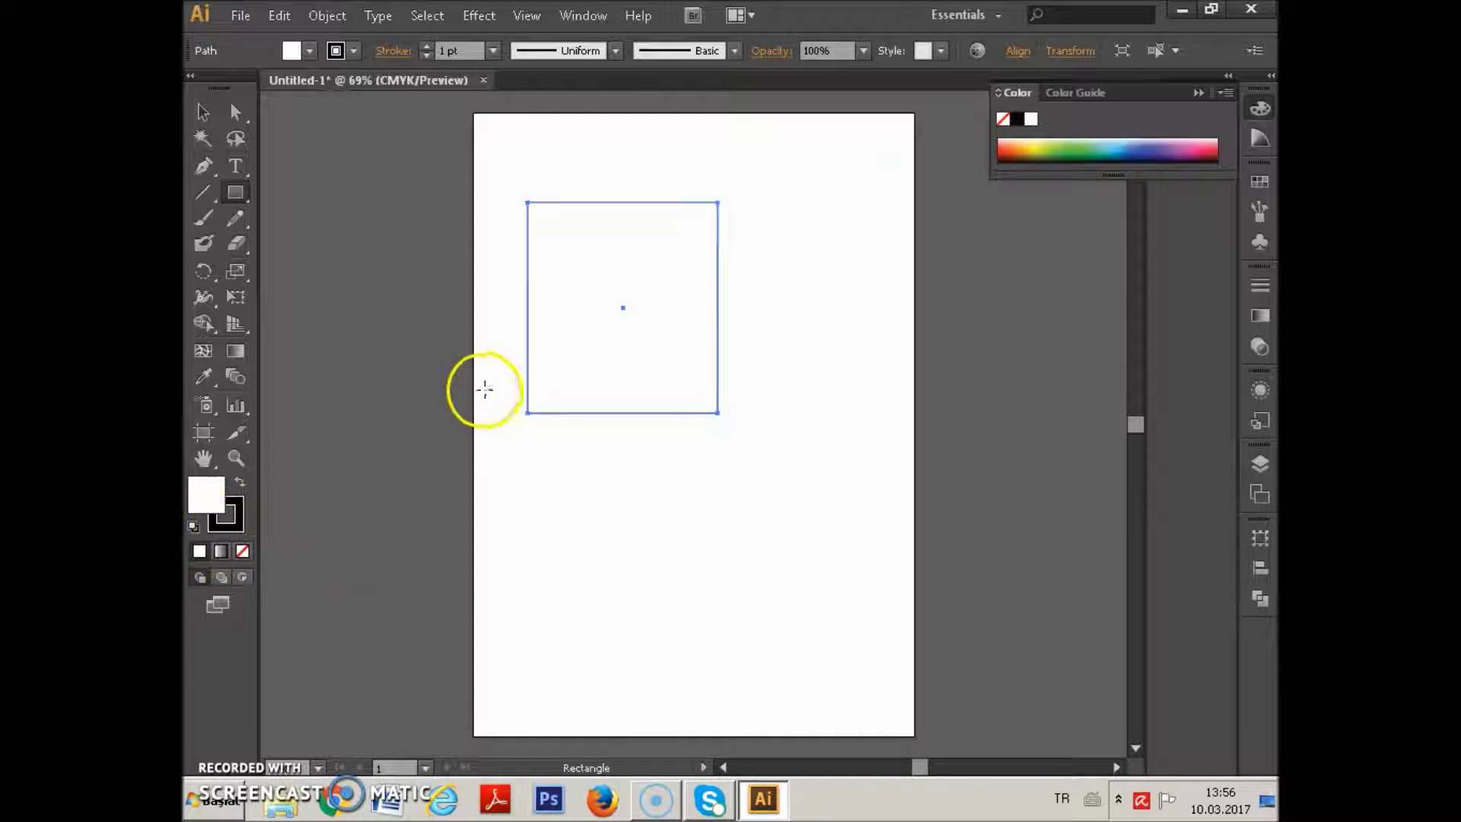
pyautogui.click(1068, 147)
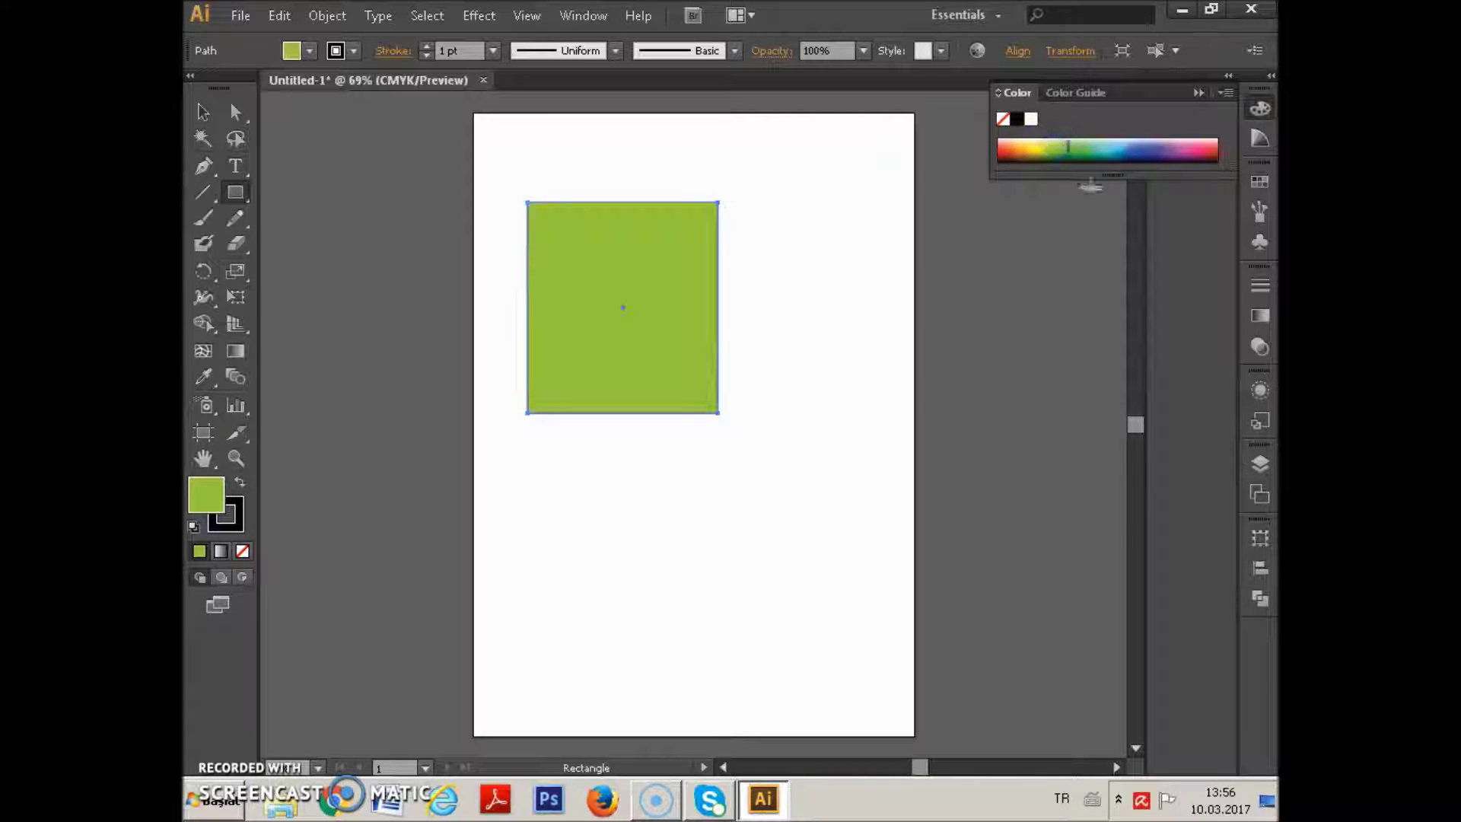
pyautogui.click(203, 112)
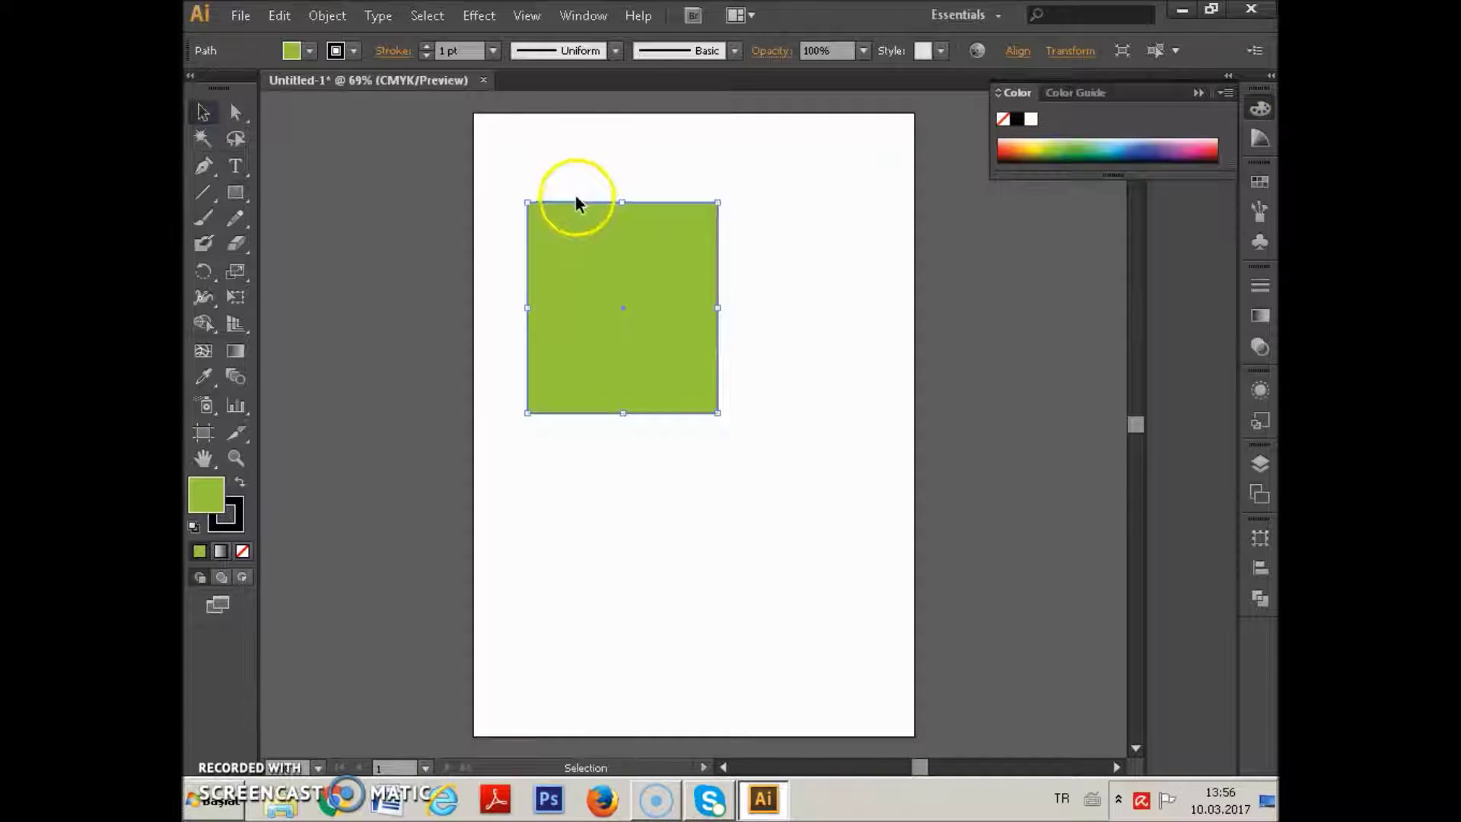
pyautogui.click(204, 297)
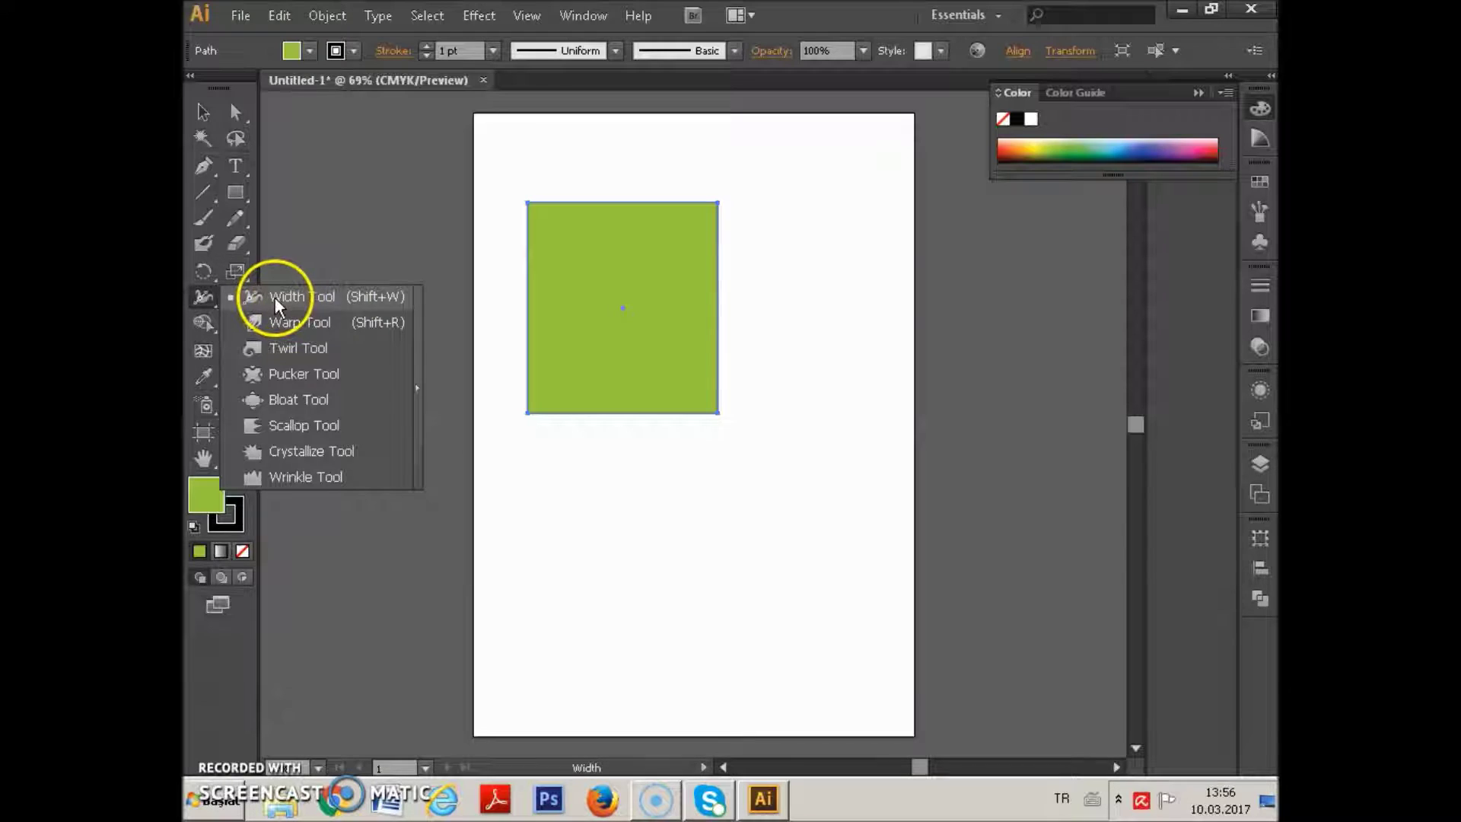
# Step: Choose the Width Tool from the reshaping-tools flyout
pyautogui.click(277, 298)
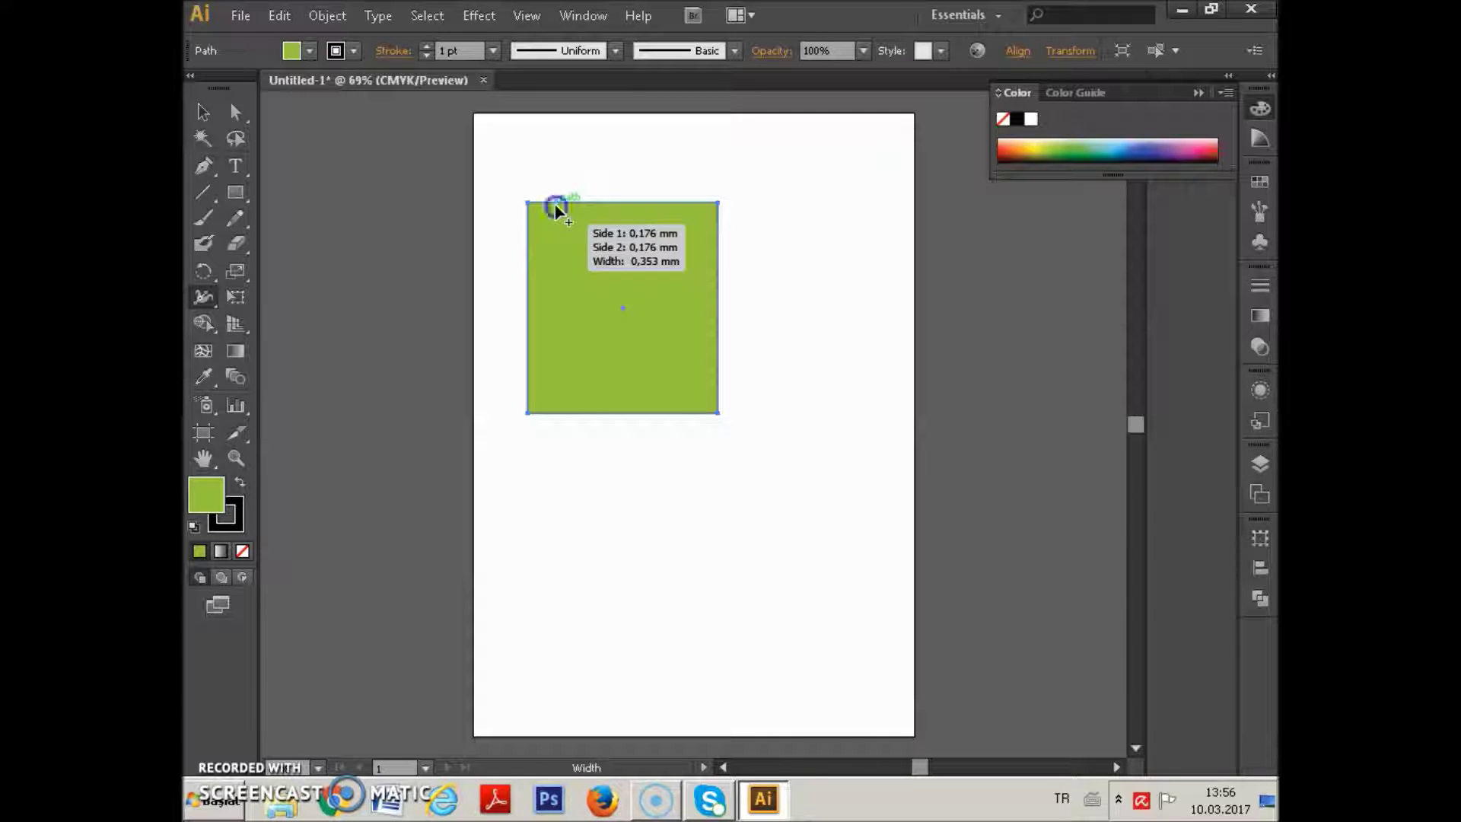
# Step: Drag width points to bulge the stroke along the rectangle's top and right edges
pyautogui.moveTo(557, 215); pyautogui.dragTo(559, 218)
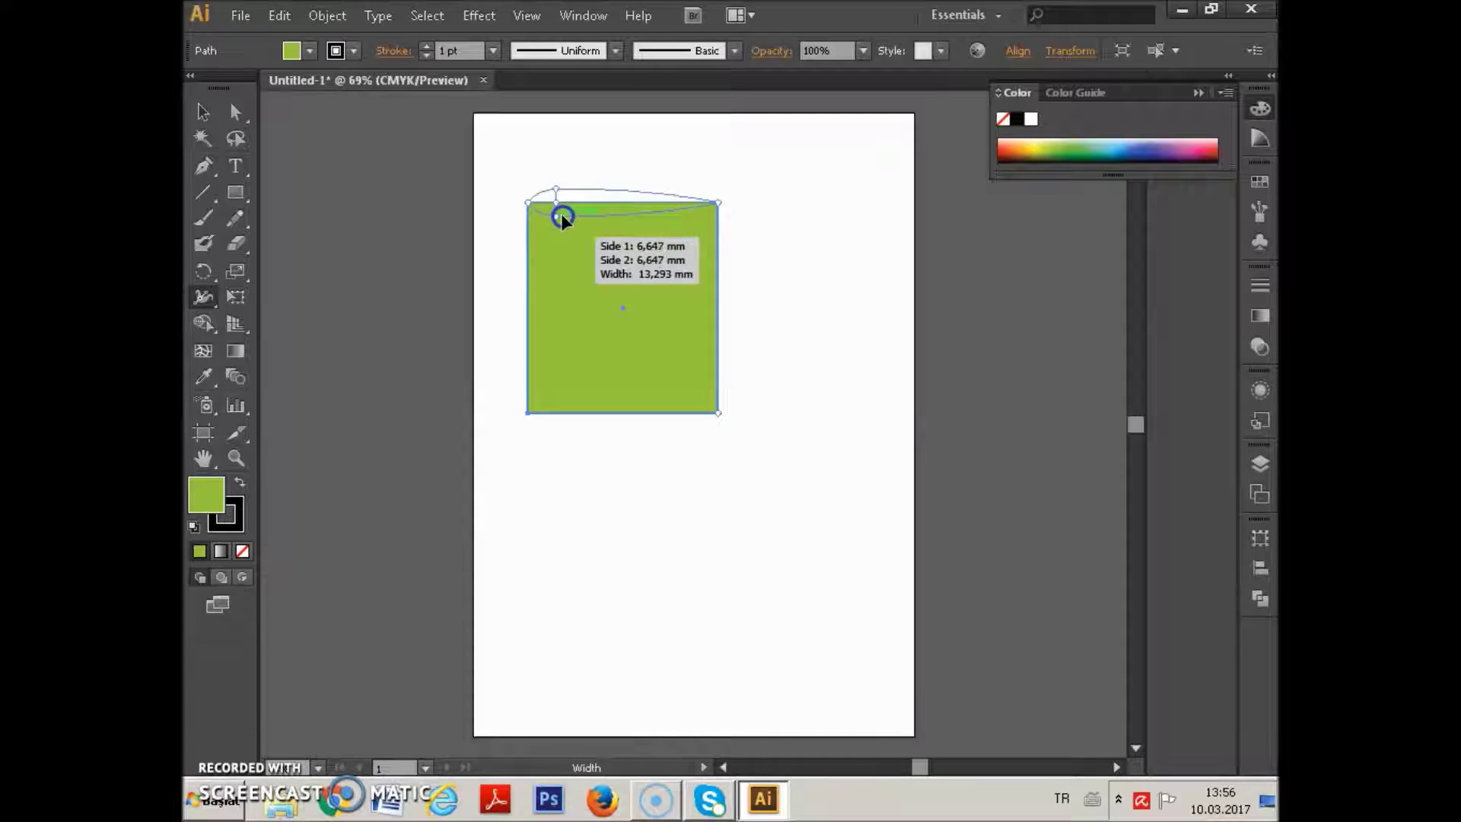
pyautogui.moveTo(560, 212); pyautogui.dragTo(560, 204)
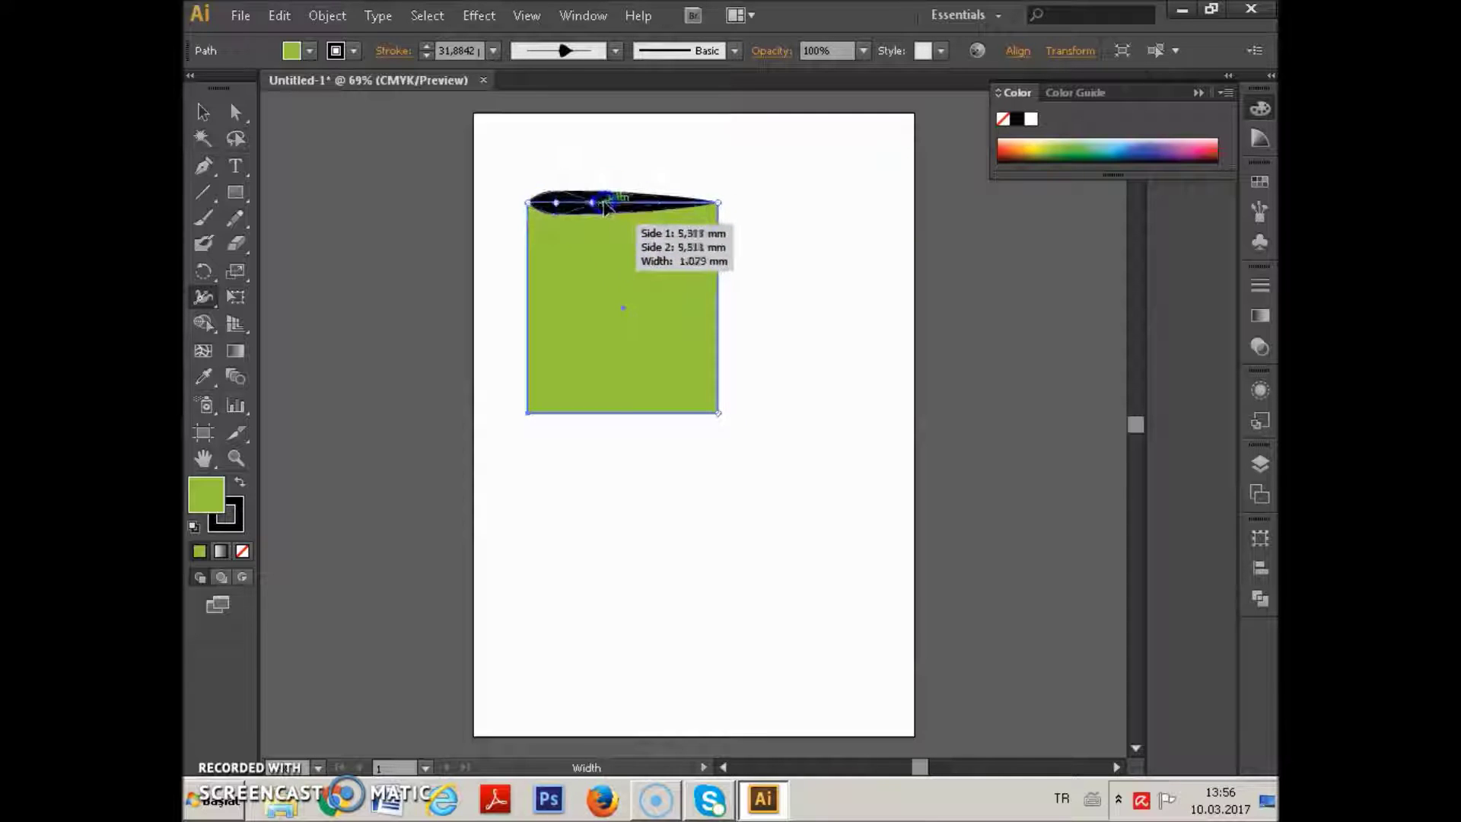
pyautogui.moveTo(560, 204)
pyautogui.mouseDown()
pyautogui.moveTo(613, 199)
pyautogui.moveTo(600, 204)
pyautogui.mouseUp()
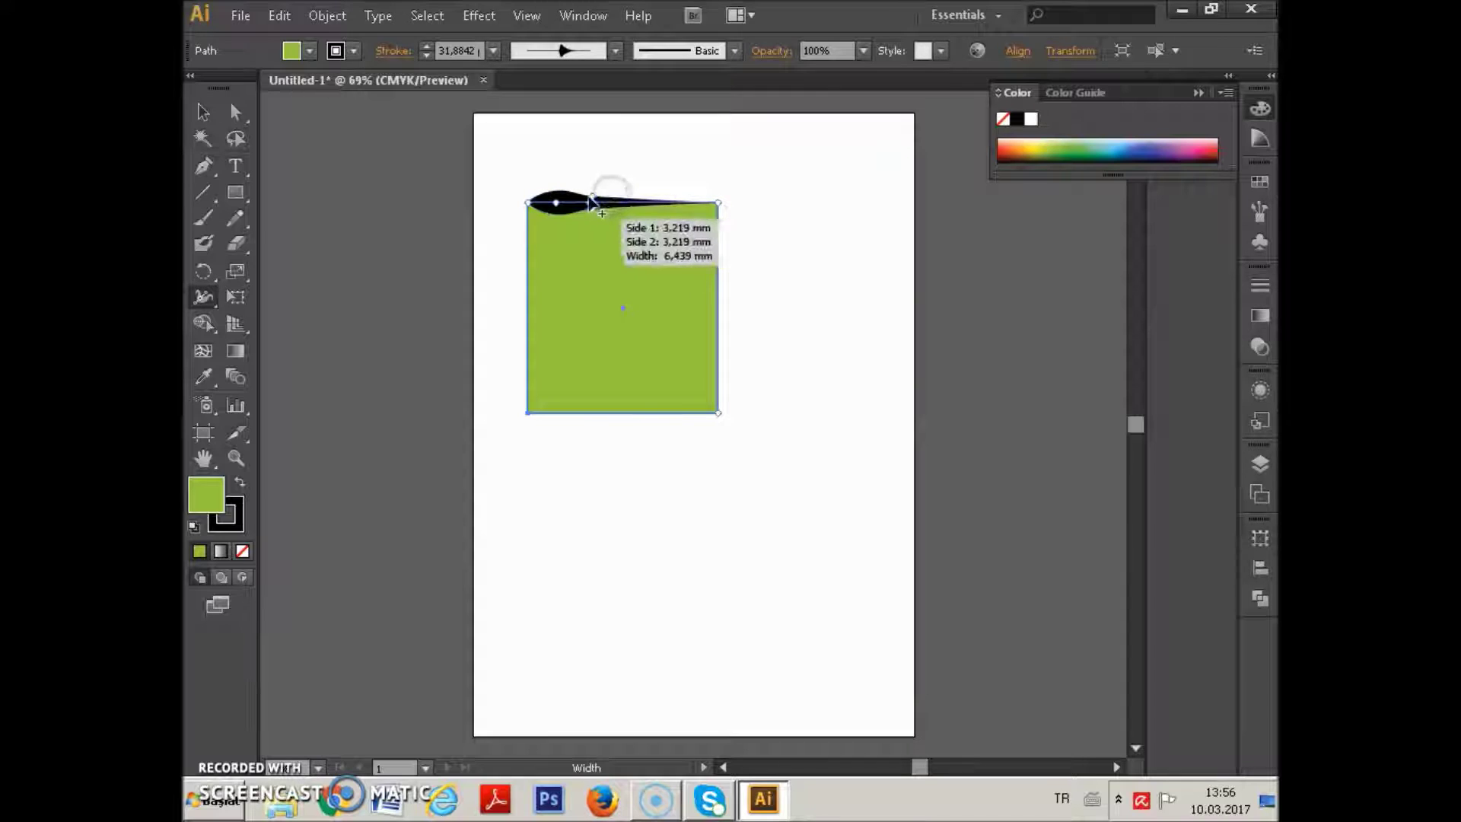
pyautogui.moveTo(719, 268); pyautogui.dragTo(730, 274)
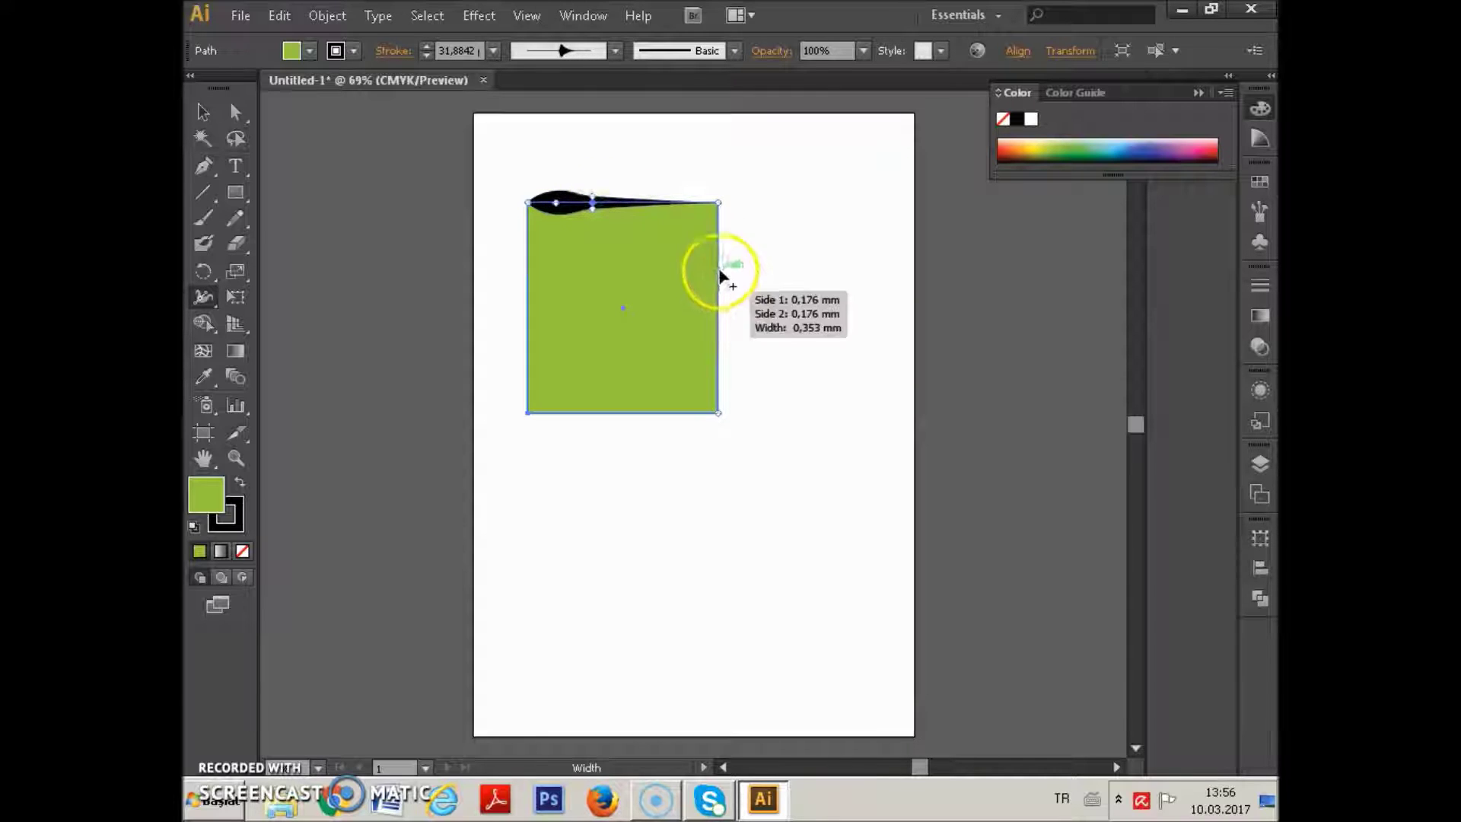
pyautogui.moveTo(730, 274)
pyautogui.mouseDown()
pyautogui.moveTo(676, 286)
pyautogui.moveTo(728, 333)
pyautogui.mouseUp()
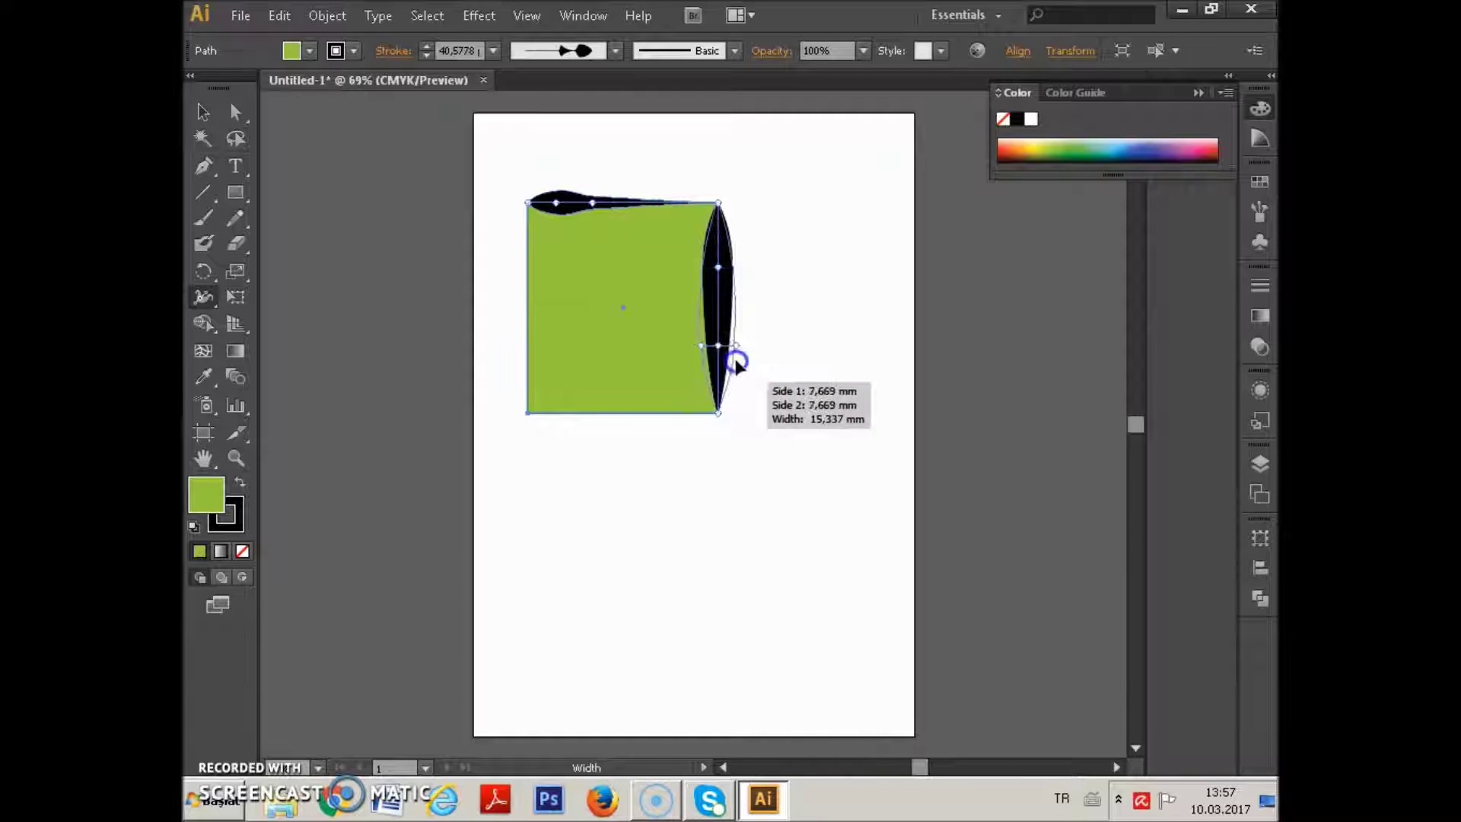
pyautogui.moveTo(728, 333); pyautogui.dragTo(761, 346)
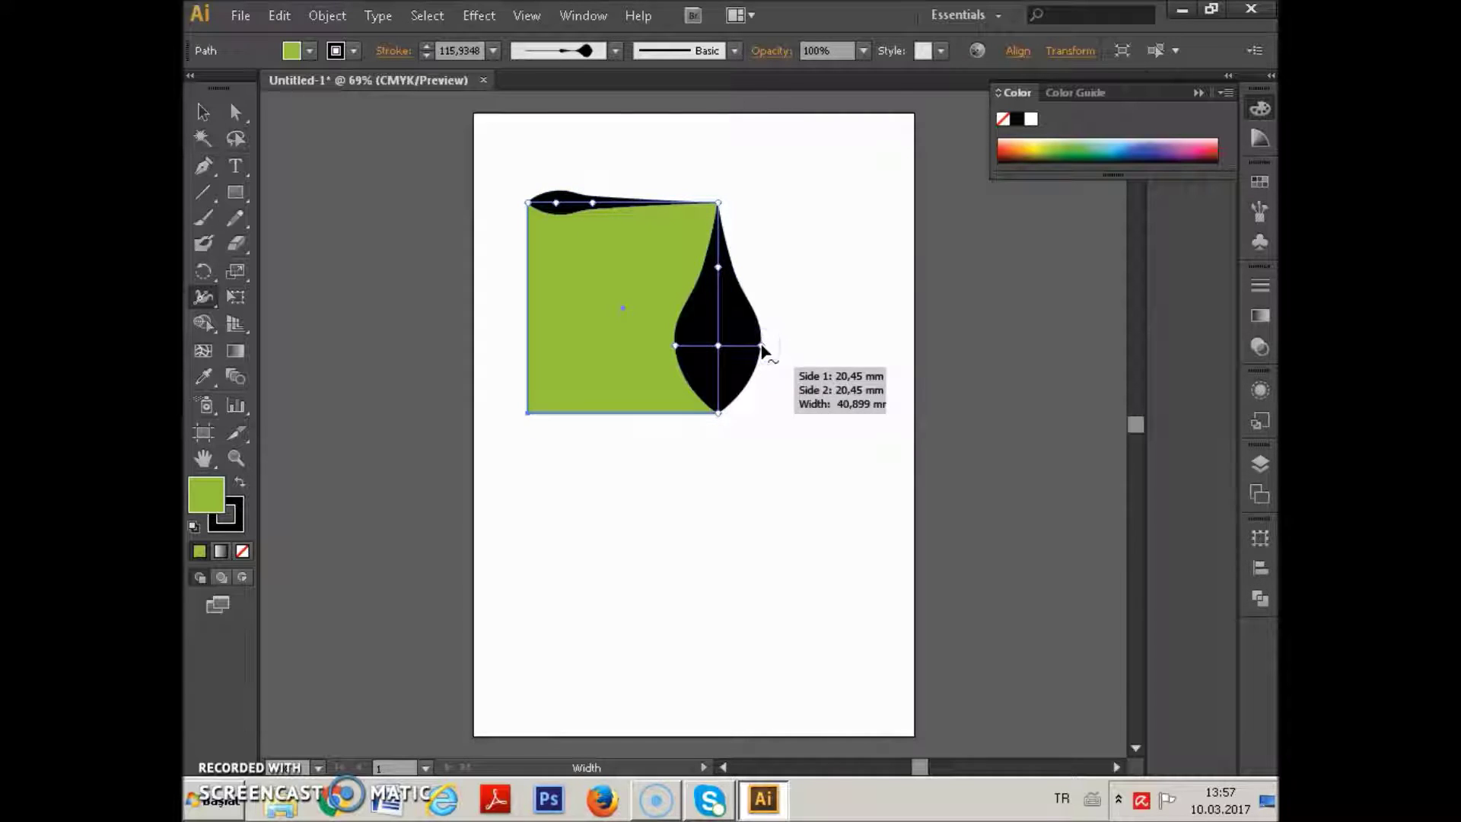
pyautogui.click(595, 443)
# Step: Bulge the stroke outward along the bottom and left edges
pyautogui.moveTo(612, 413); pyautogui.dragTo(620, 423)
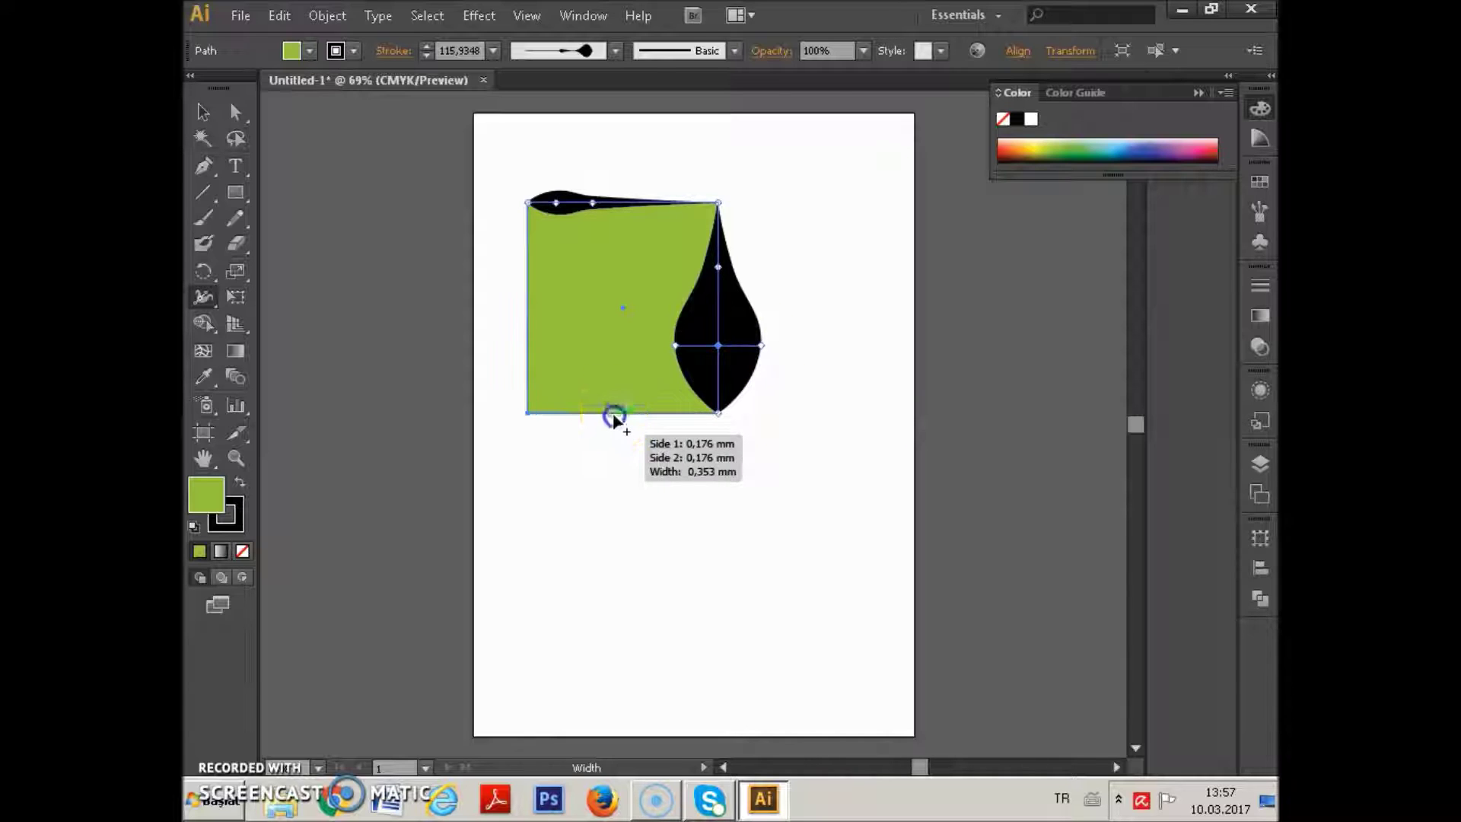
pyautogui.moveTo(653, 415)
pyautogui.mouseDown()
pyautogui.moveTo(649, 432)
pyautogui.moveTo(625, 421)
pyautogui.mouseUp()
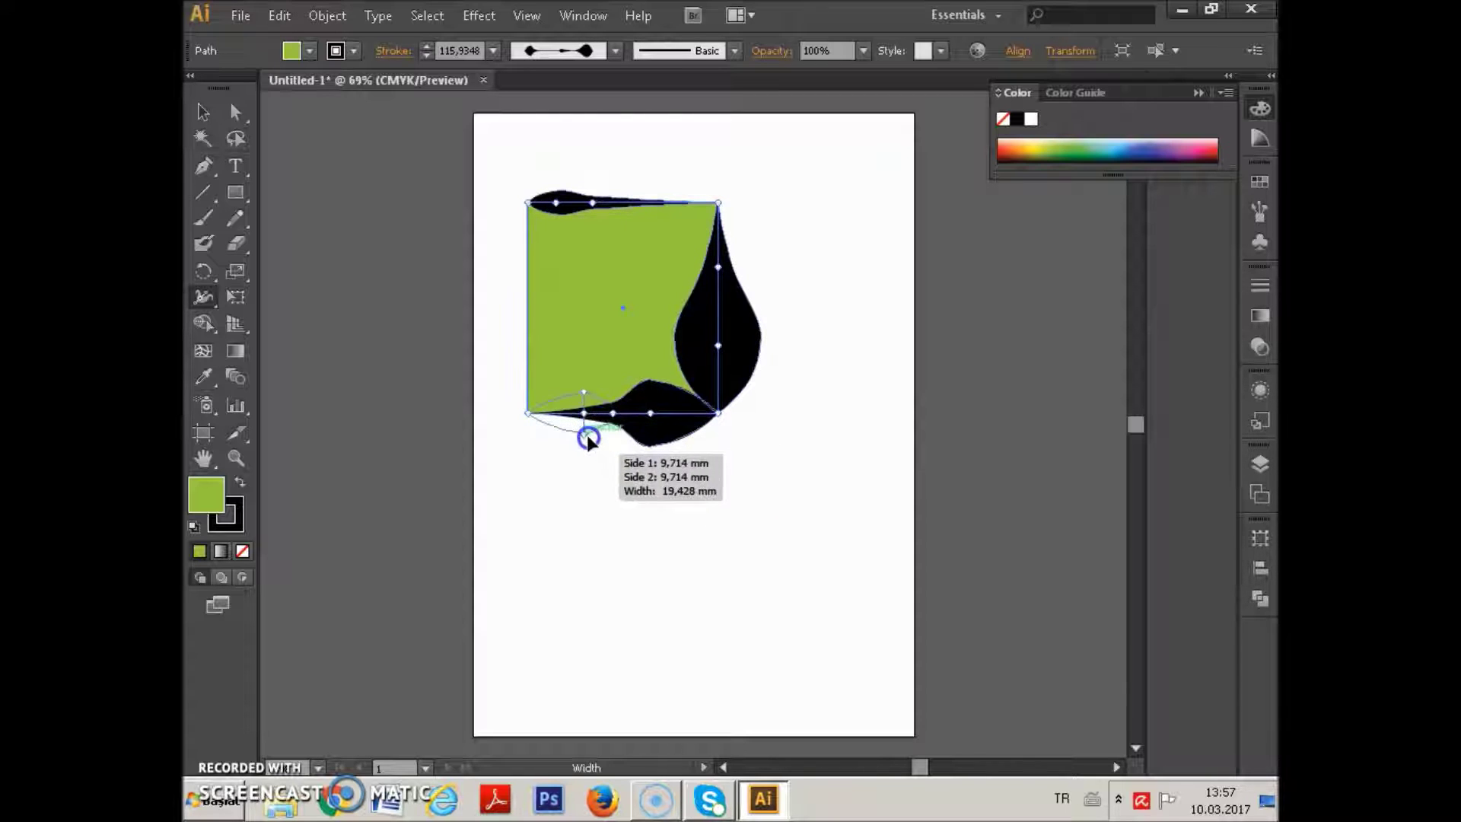
pyautogui.moveTo(625, 421); pyautogui.dragTo(559, 429)
pyautogui.moveTo(647, 424); pyautogui.dragTo(525, 381)
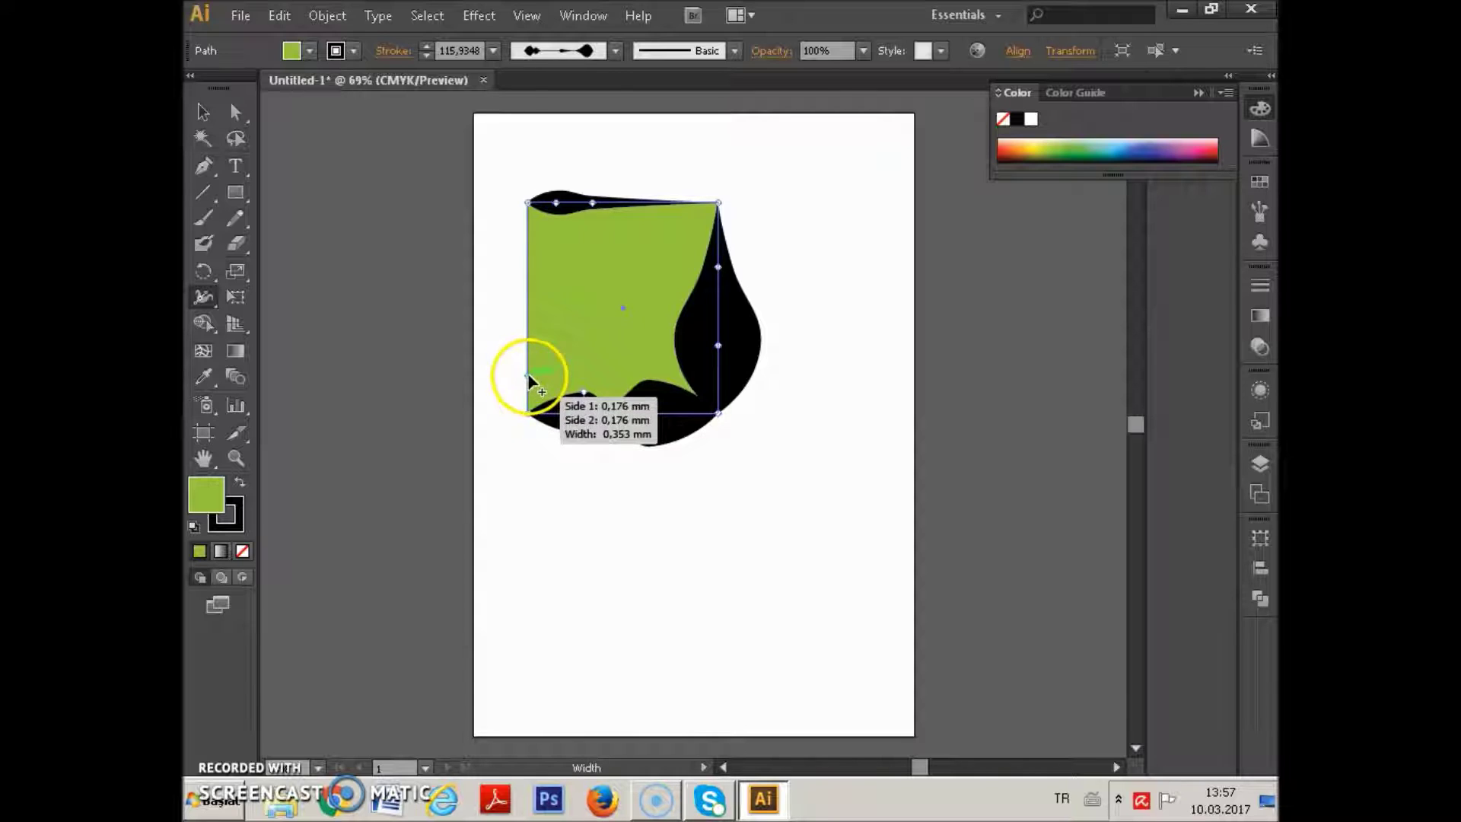
pyautogui.moveTo(526, 373); pyautogui.dragTo(507, 370)
pyautogui.moveTo(527, 249); pyautogui.dragTo(504, 249)
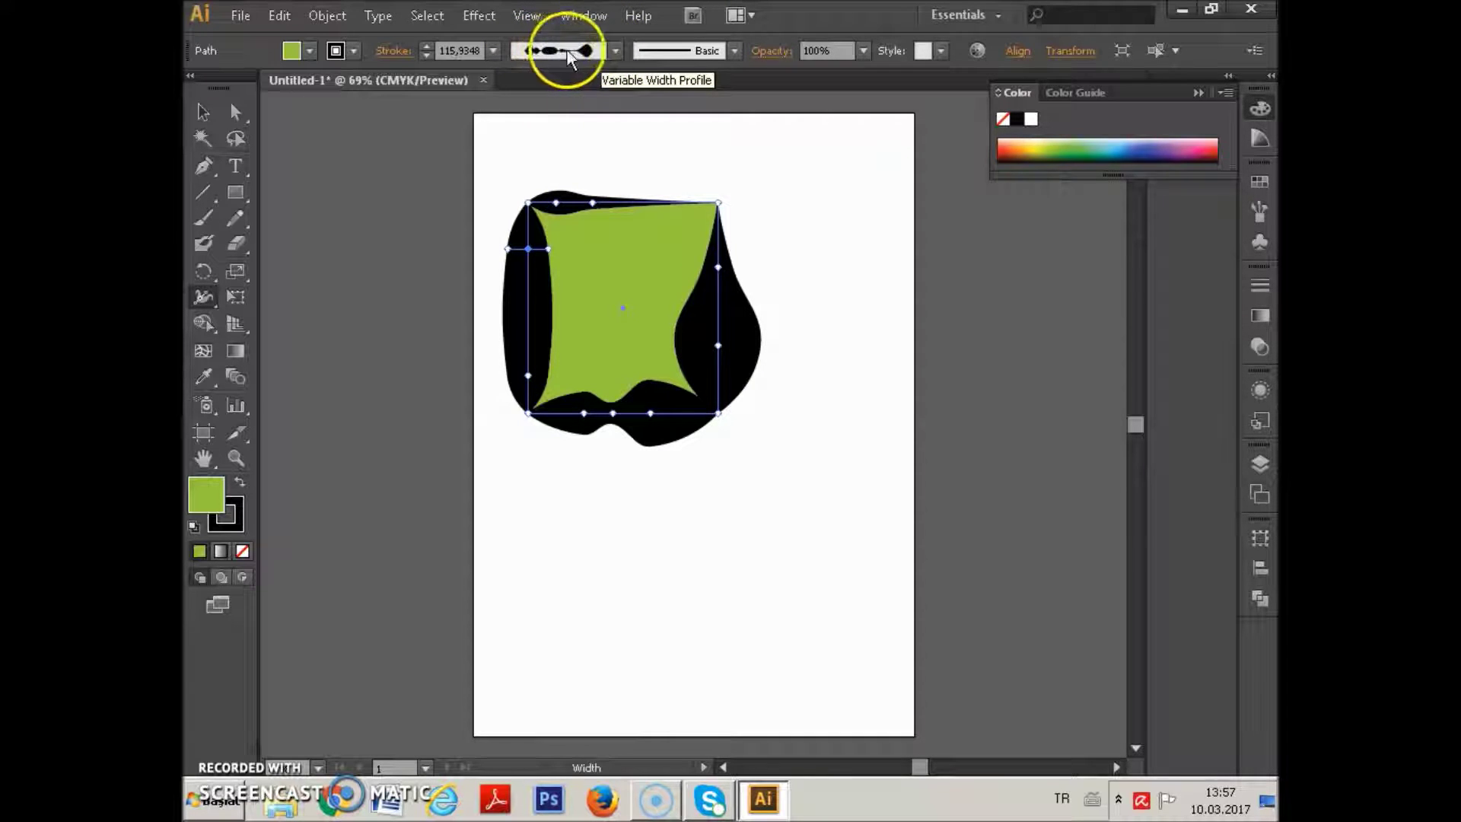
pyautogui.click(614, 52)
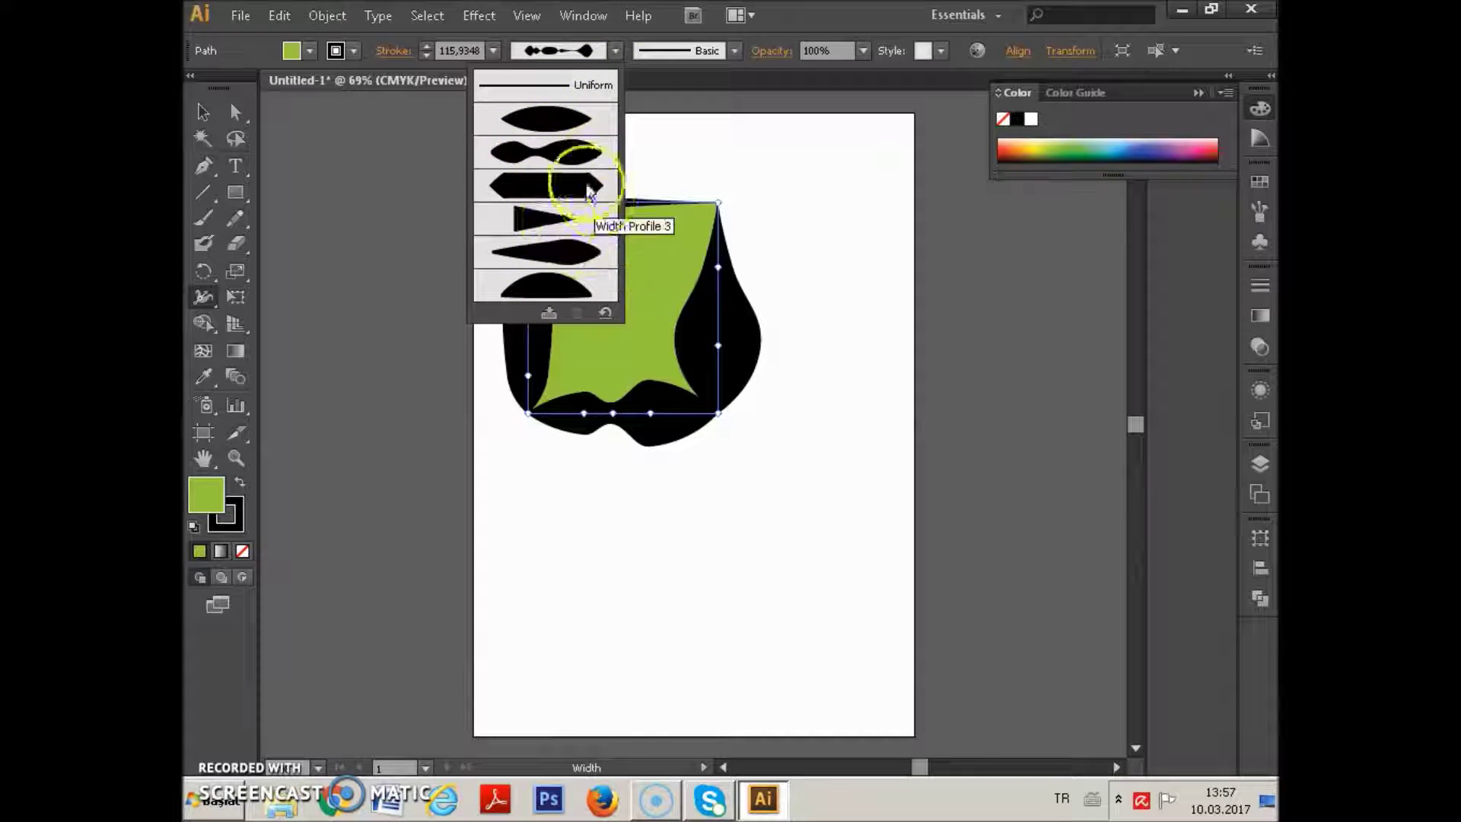
# Step: Delete the earlier custom width profile and start saving the current stroke as a new profile
pyautogui.click(618, 51)
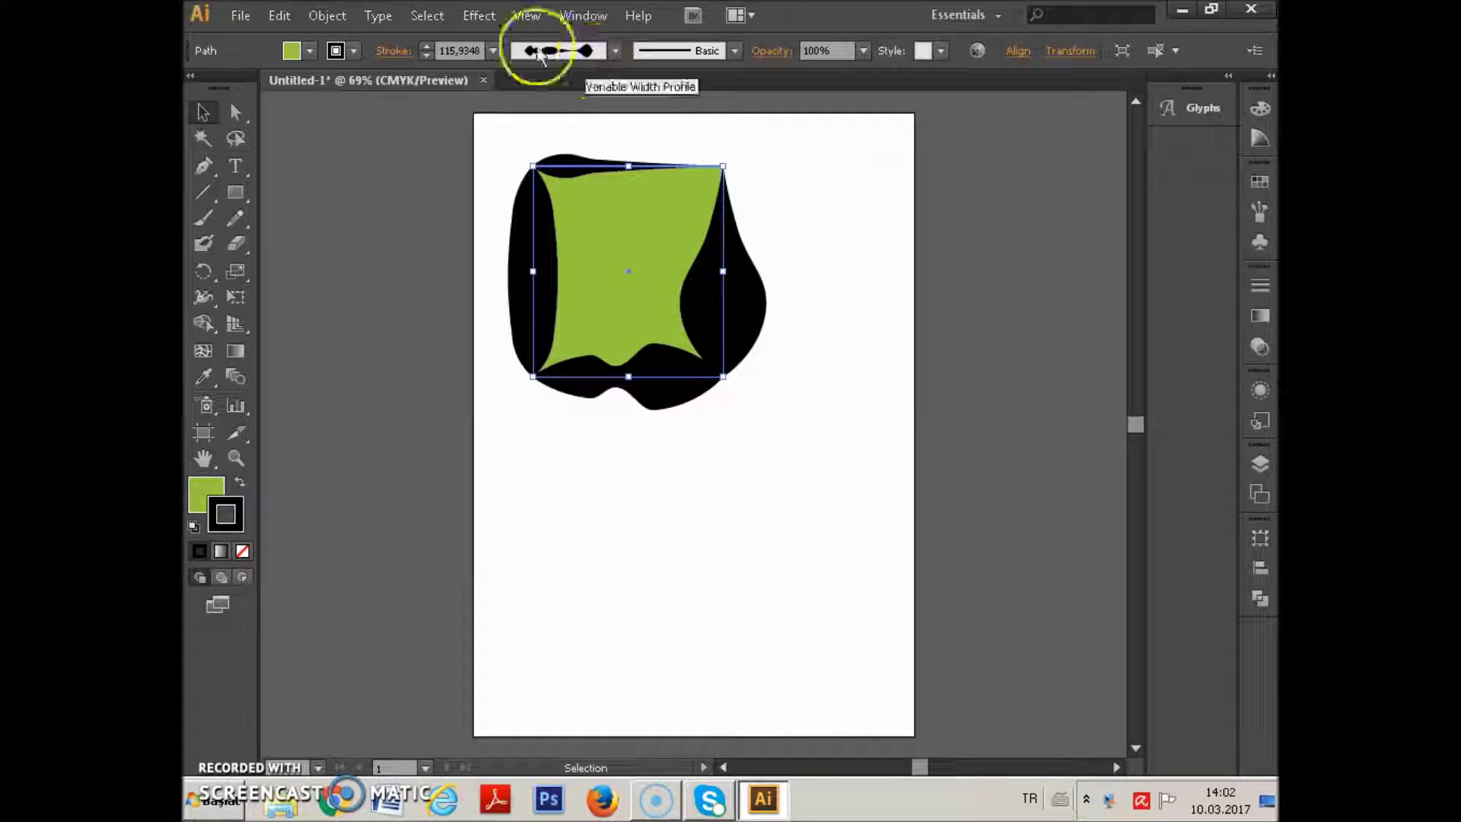
pyautogui.click(617, 52)
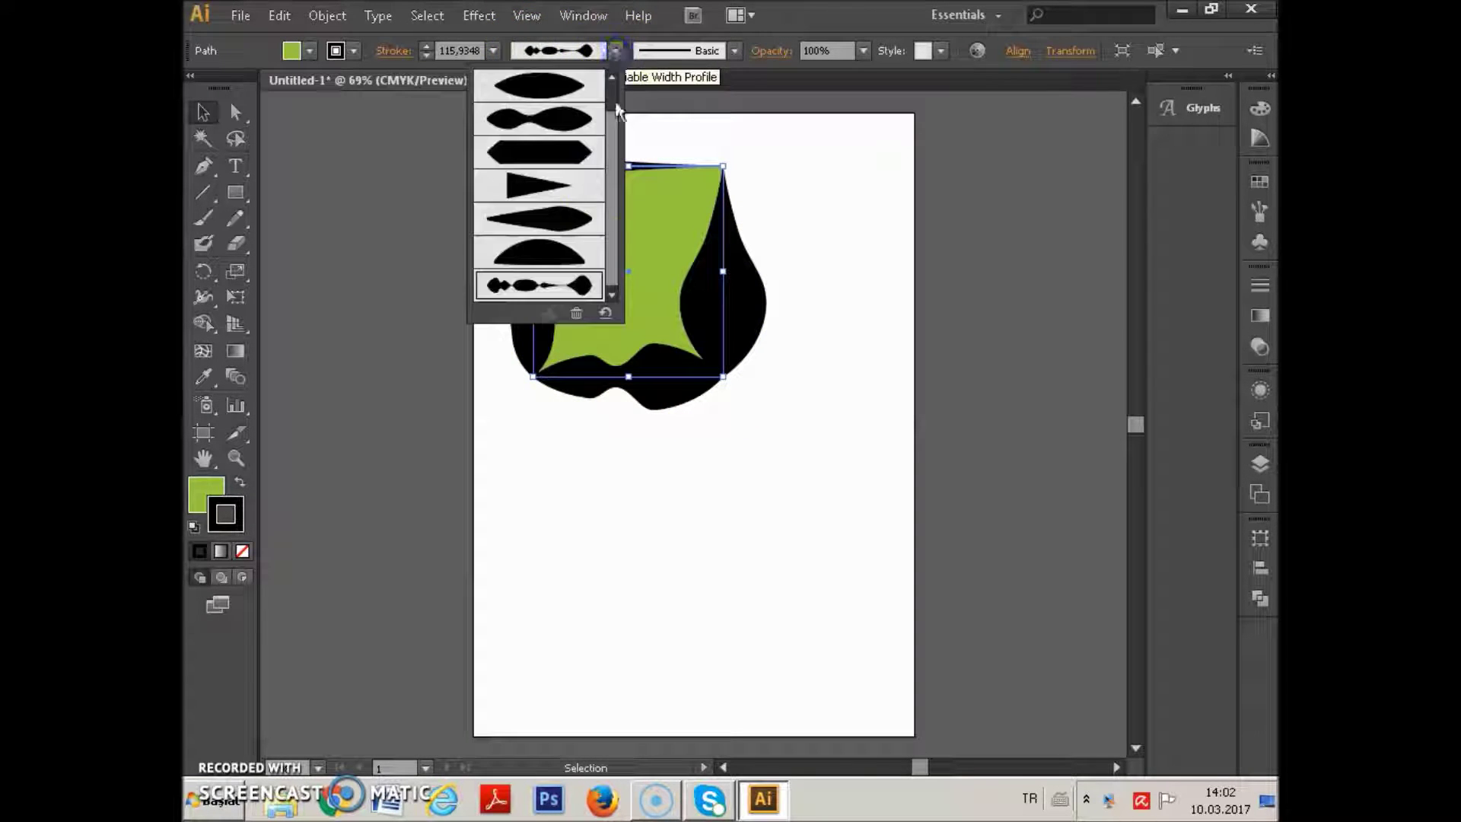
pyautogui.click(573, 308)
pyautogui.click(722, 425)
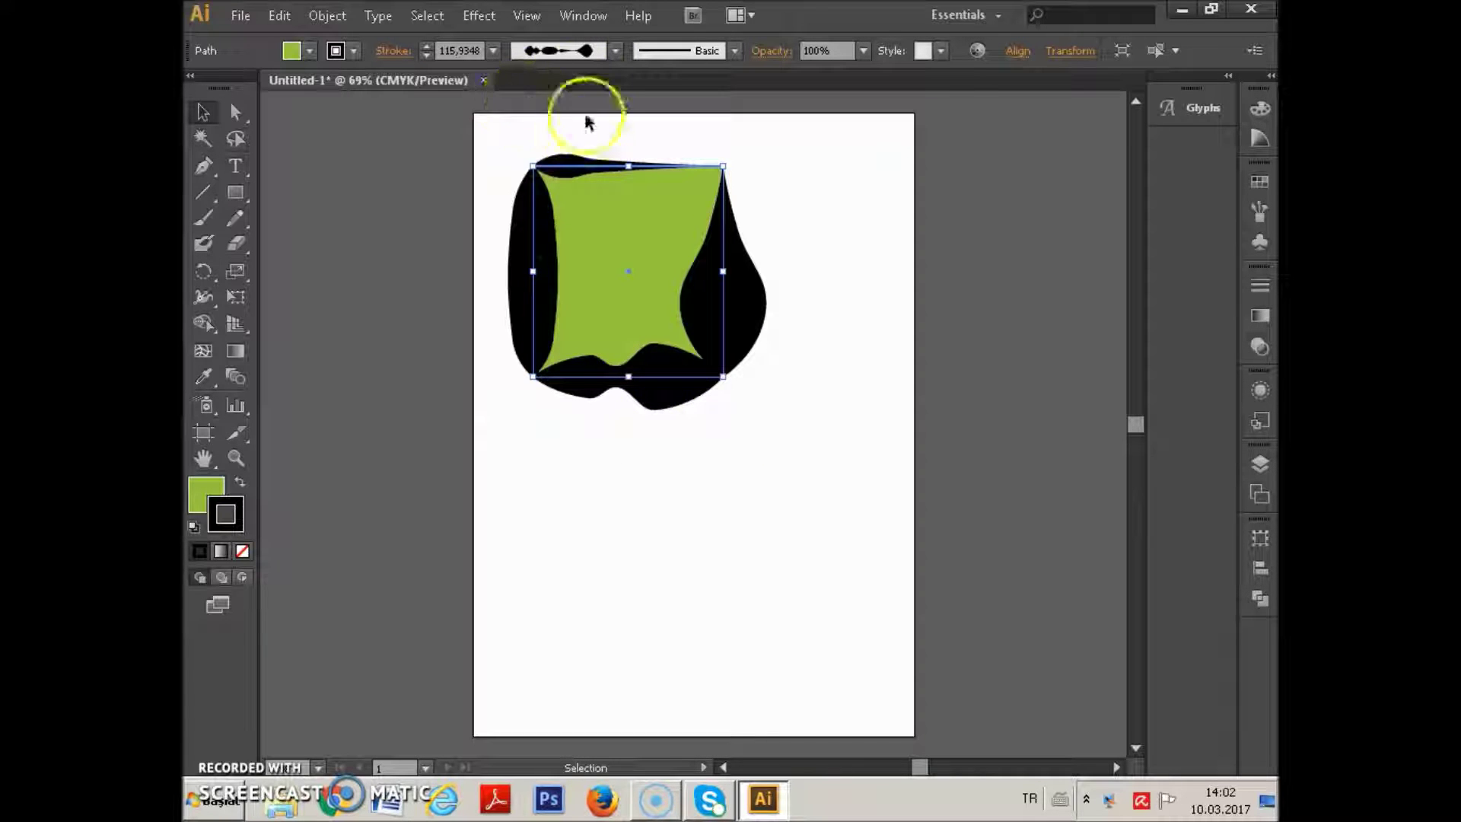
pyautogui.click(616, 55)
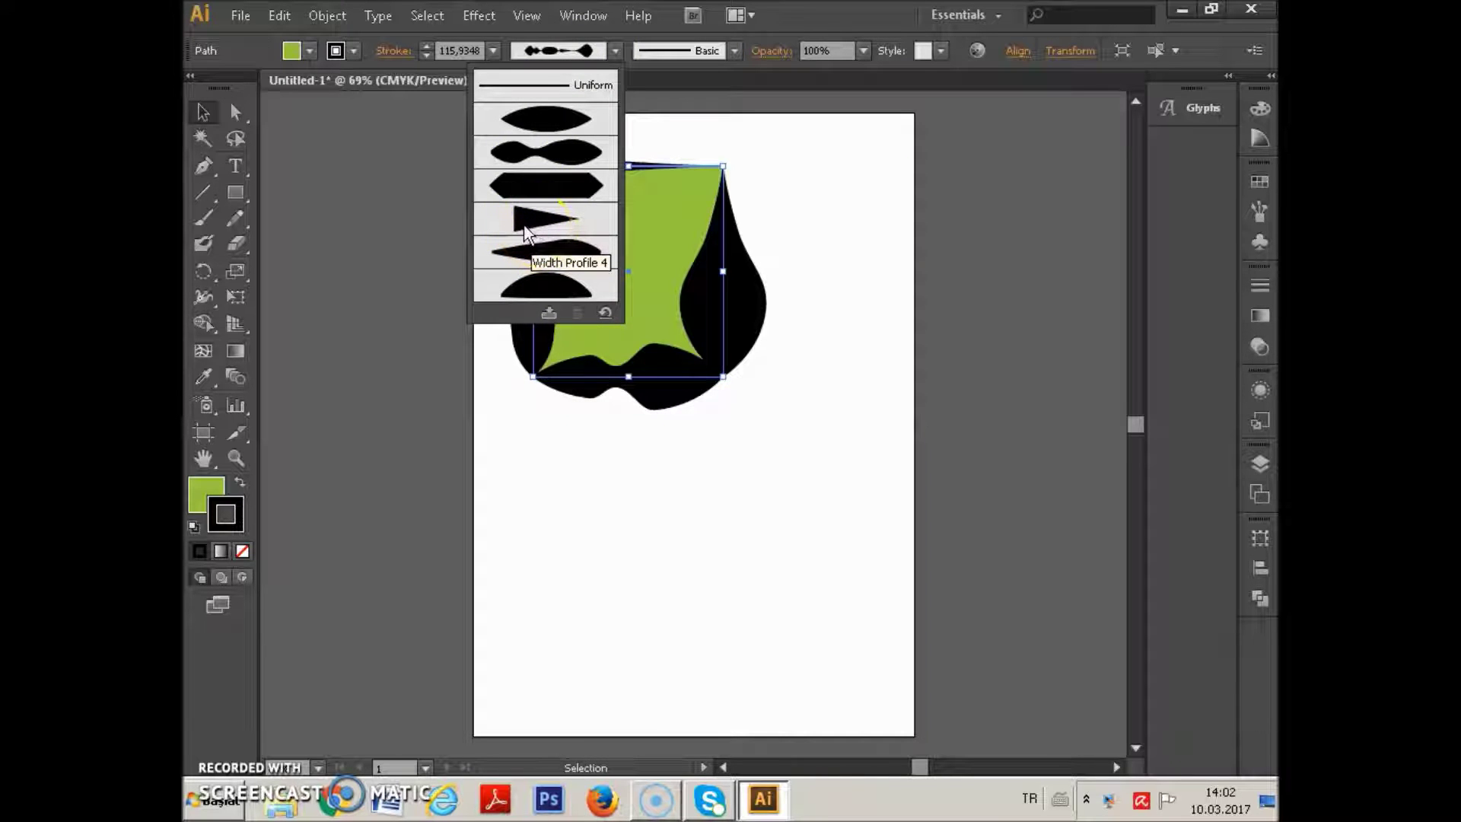
pyautogui.click(547, 313)
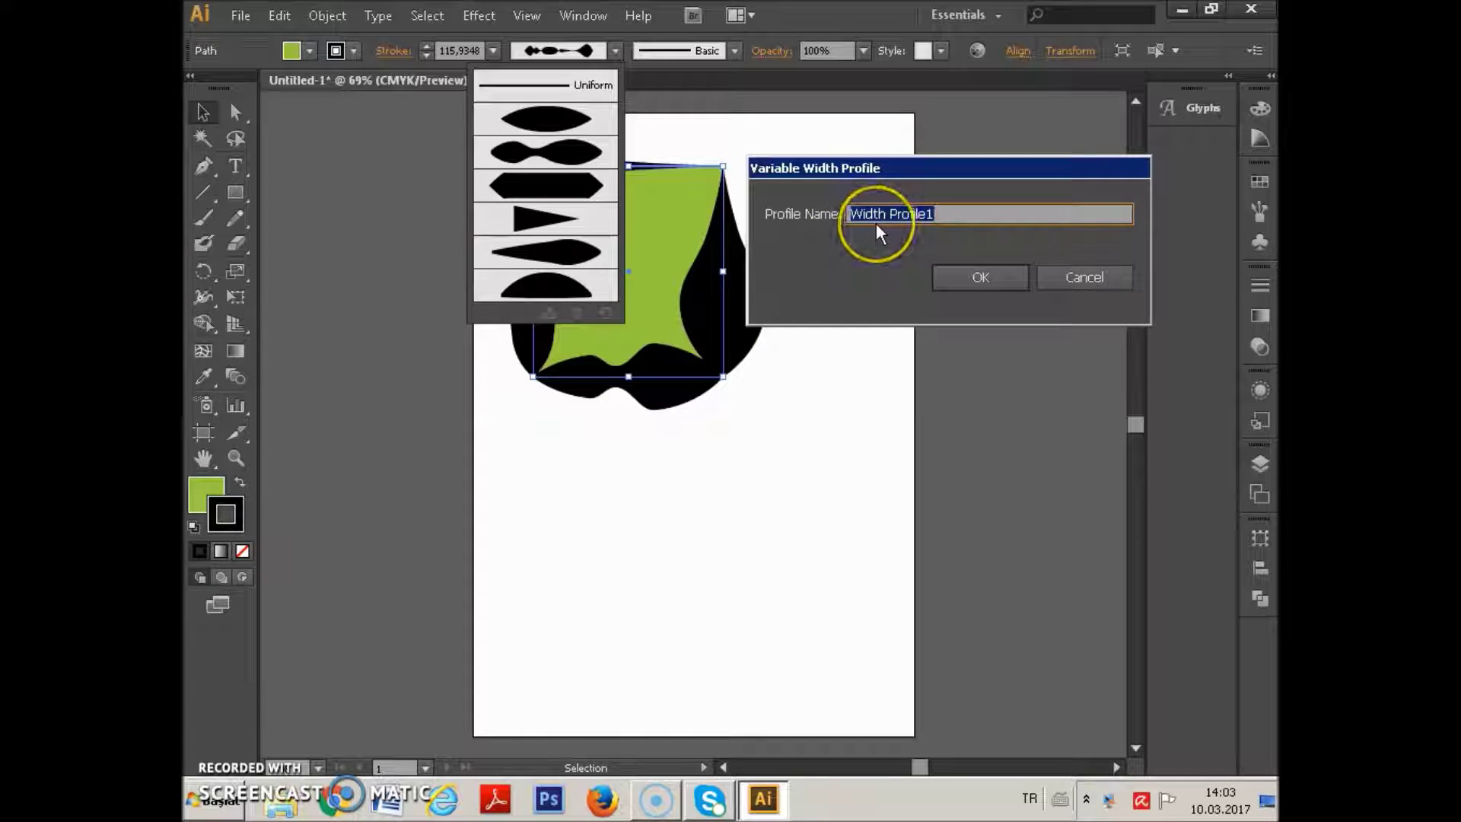
# Step: Save the profile as Width Profile1 and verify it appears in the profile list
pyautogui.click(964, 281)
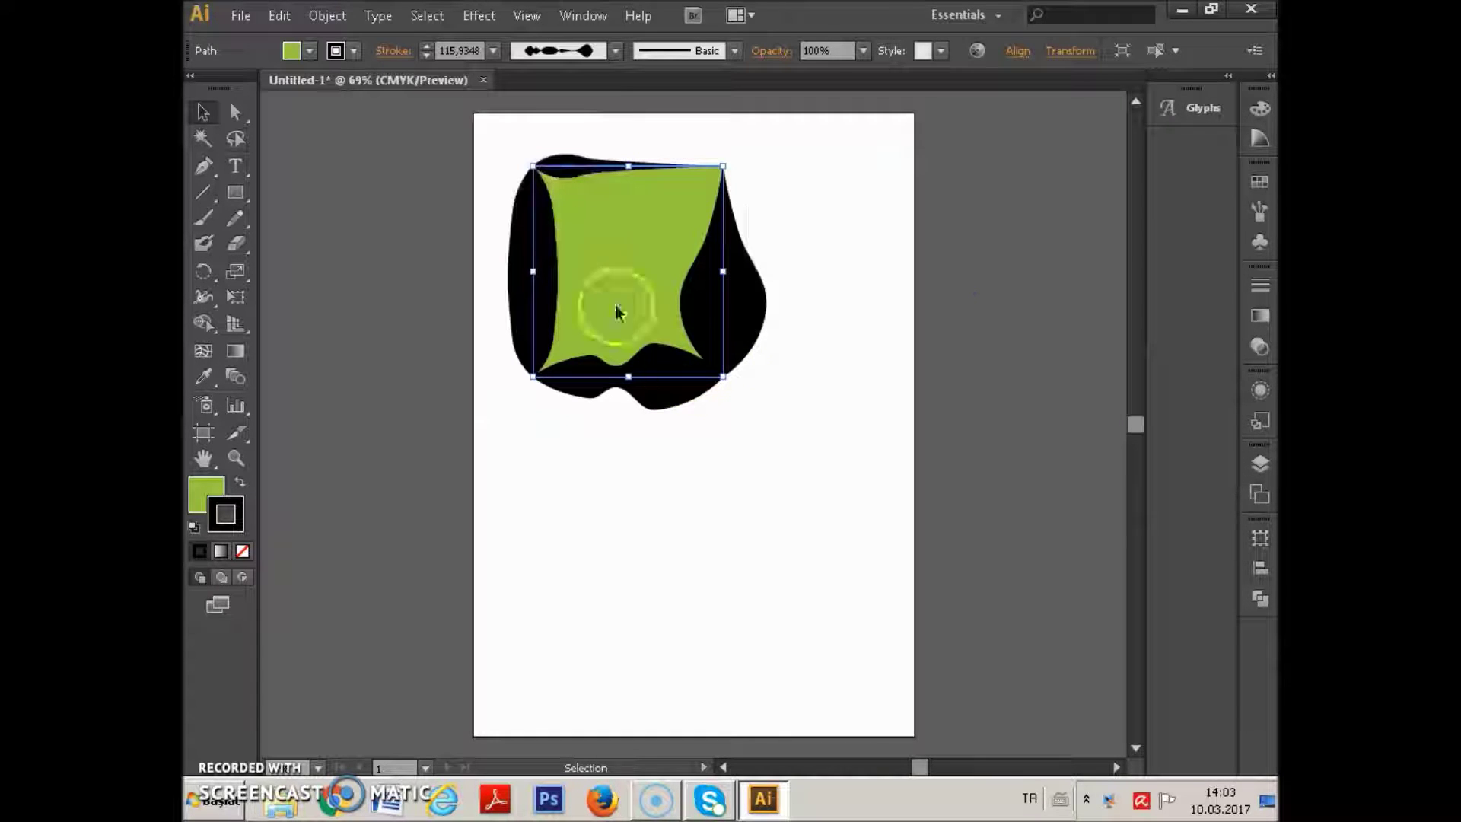
pyautogui.click(616, 50)
pyautogui.click(572, 299)
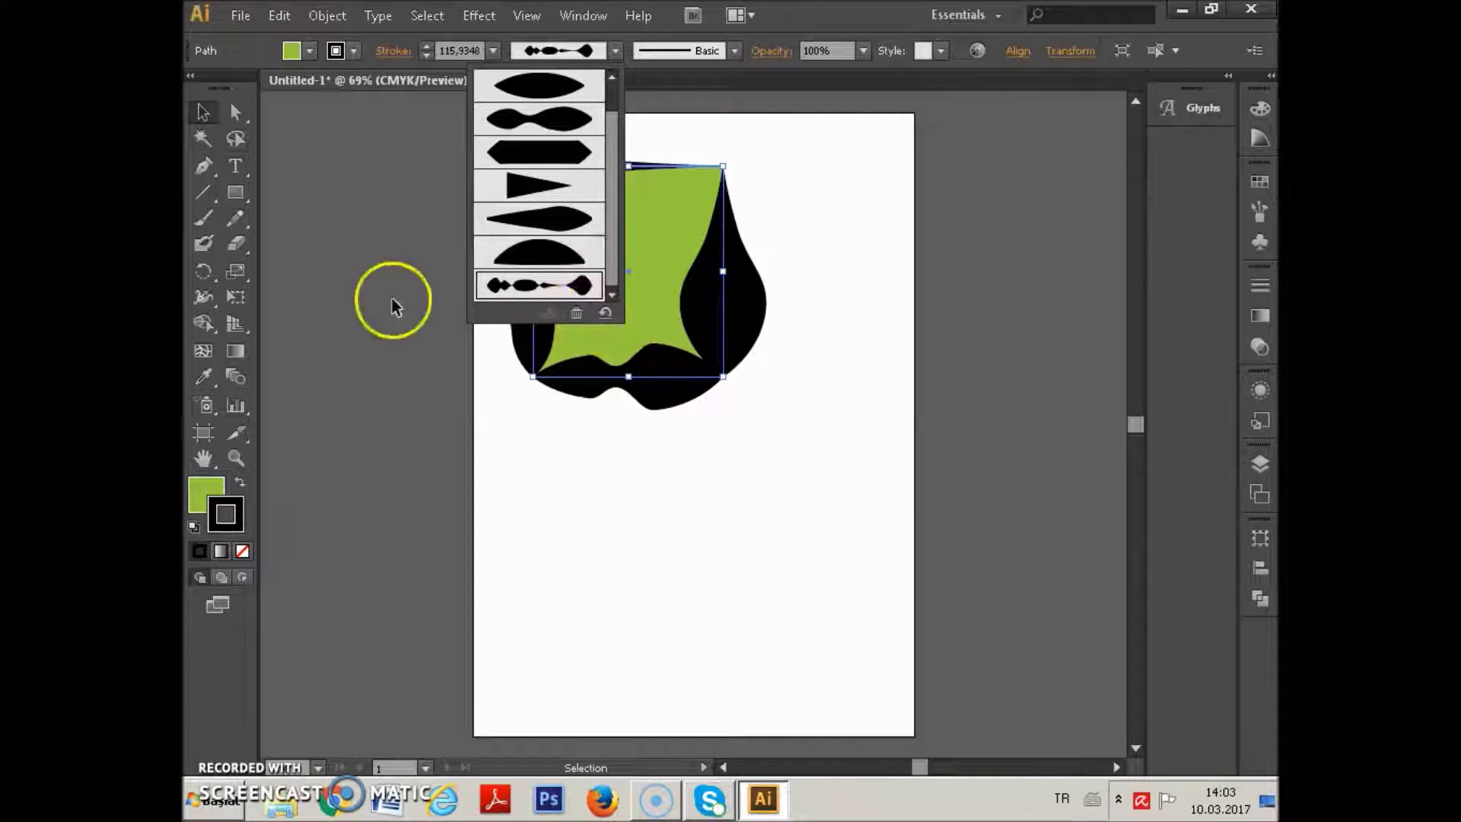
pyautogui.click(615, 52)
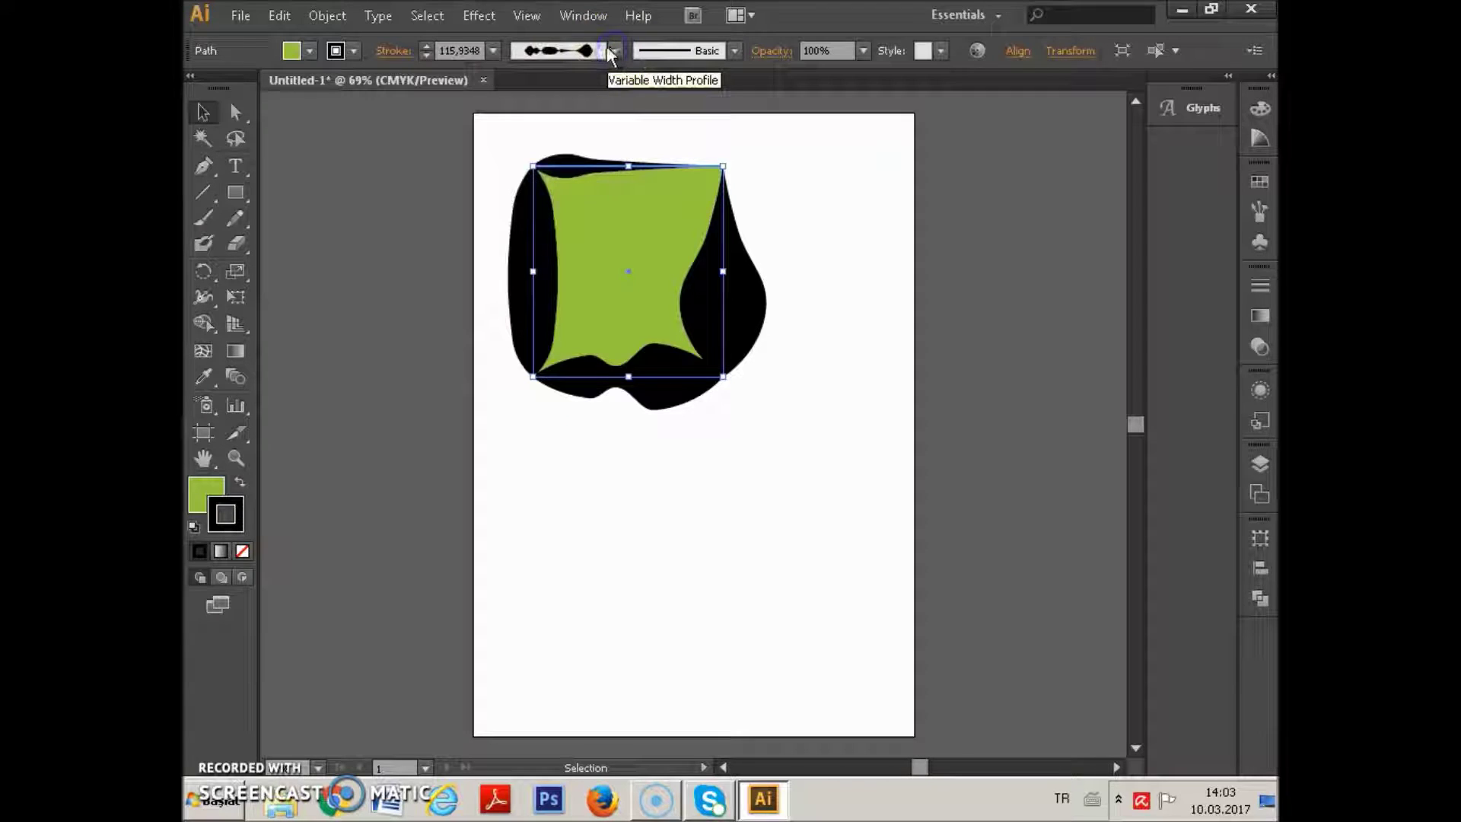
pyautogui.click(233, 203)
# Step: Draw a second square below the first shape and apply the saved custom width profile
pyautogui.moveTo(566, 472); pyautogui.dragTo(724, 633)
pyautogui.click(199, 112)
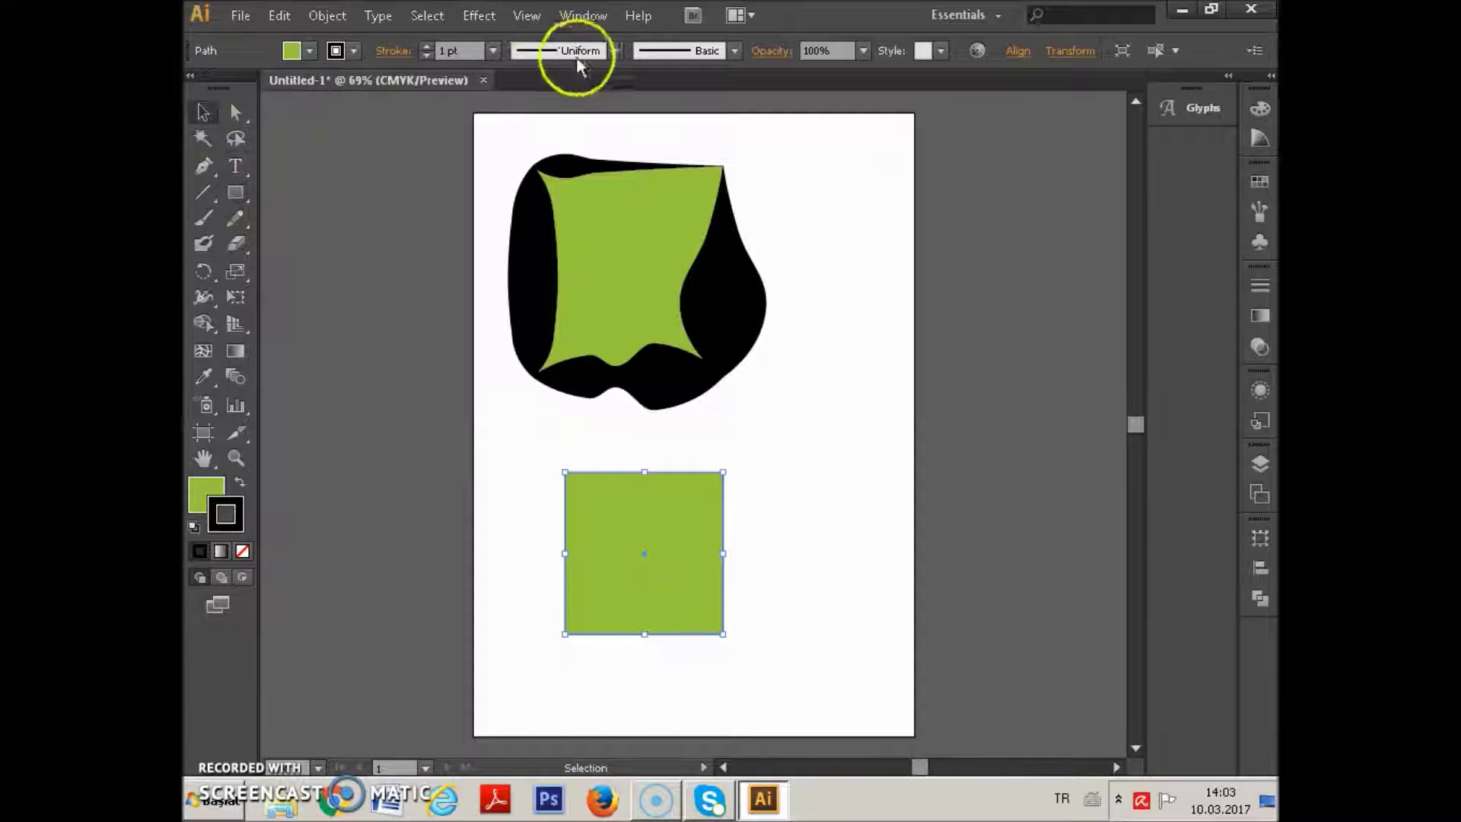
pyautogui.click(615, 50)
pyautogui.moveTo(619, 249); pyautogui.dragTo(619, 303)
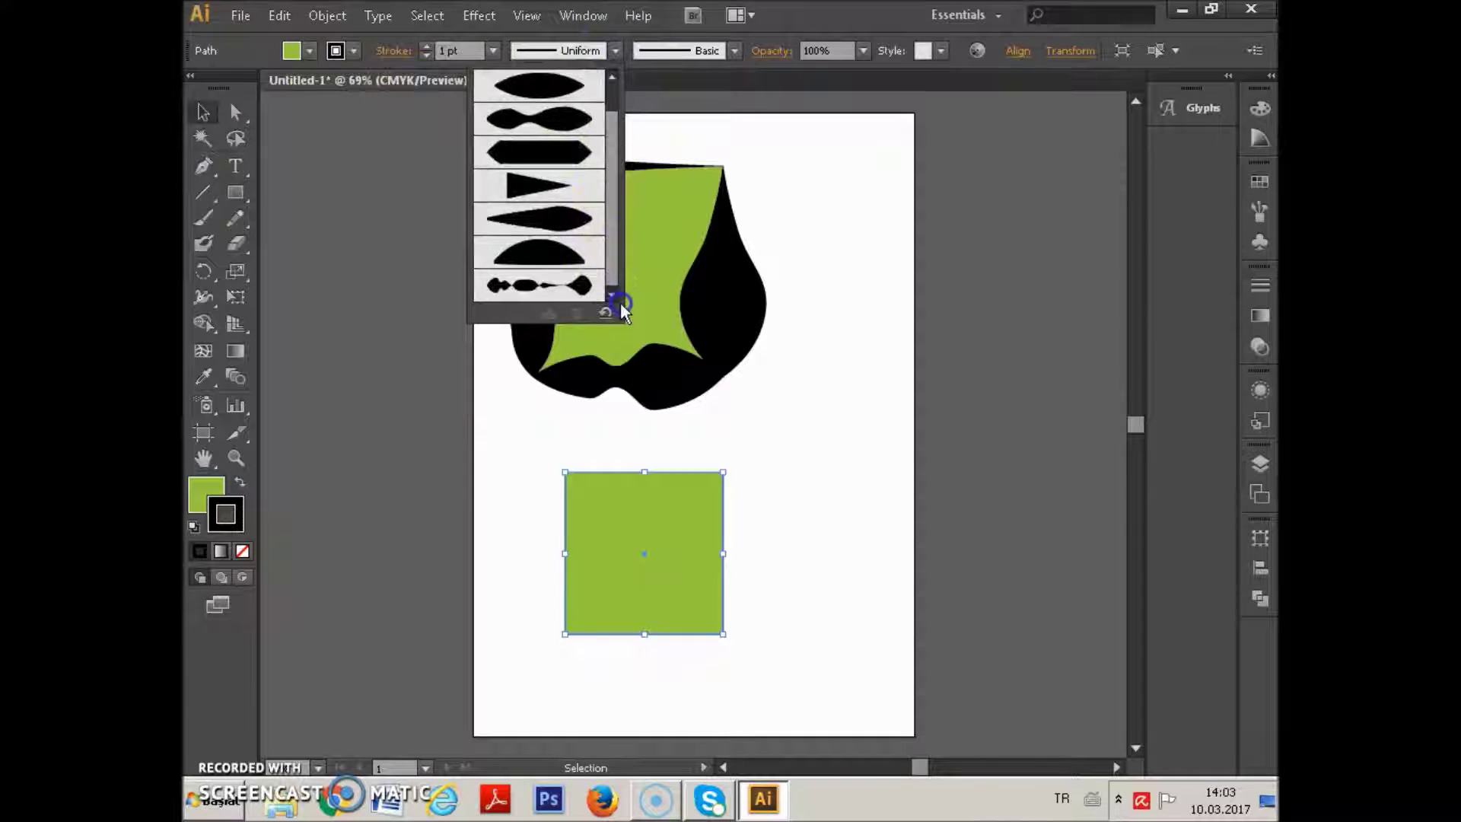
pyautogui.click(583, 297)
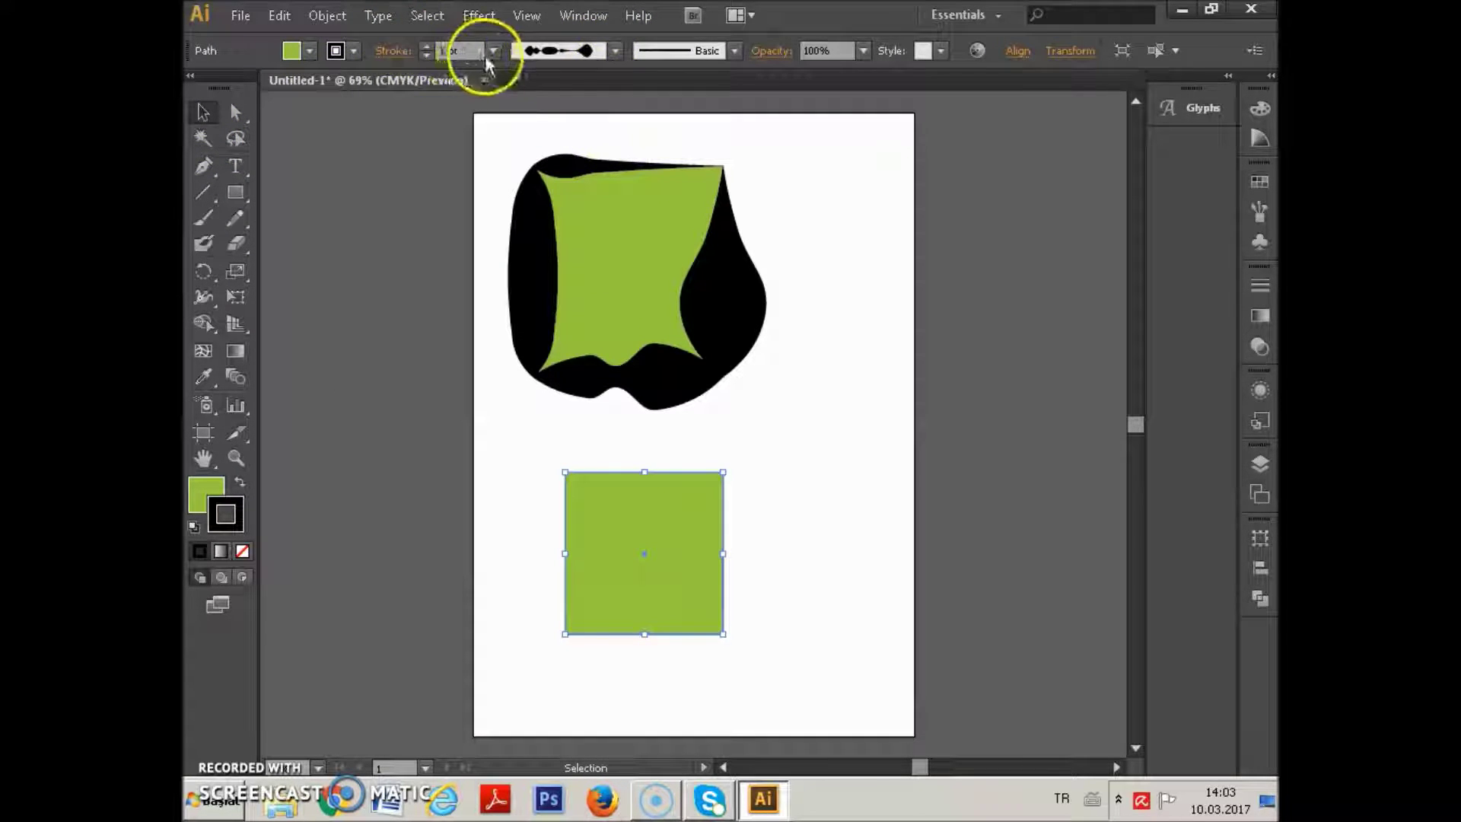
# Step: Set the square's stroke weight to 80 pt
pyautogui.click(493, 50)
pyautogui.click(515, 311)
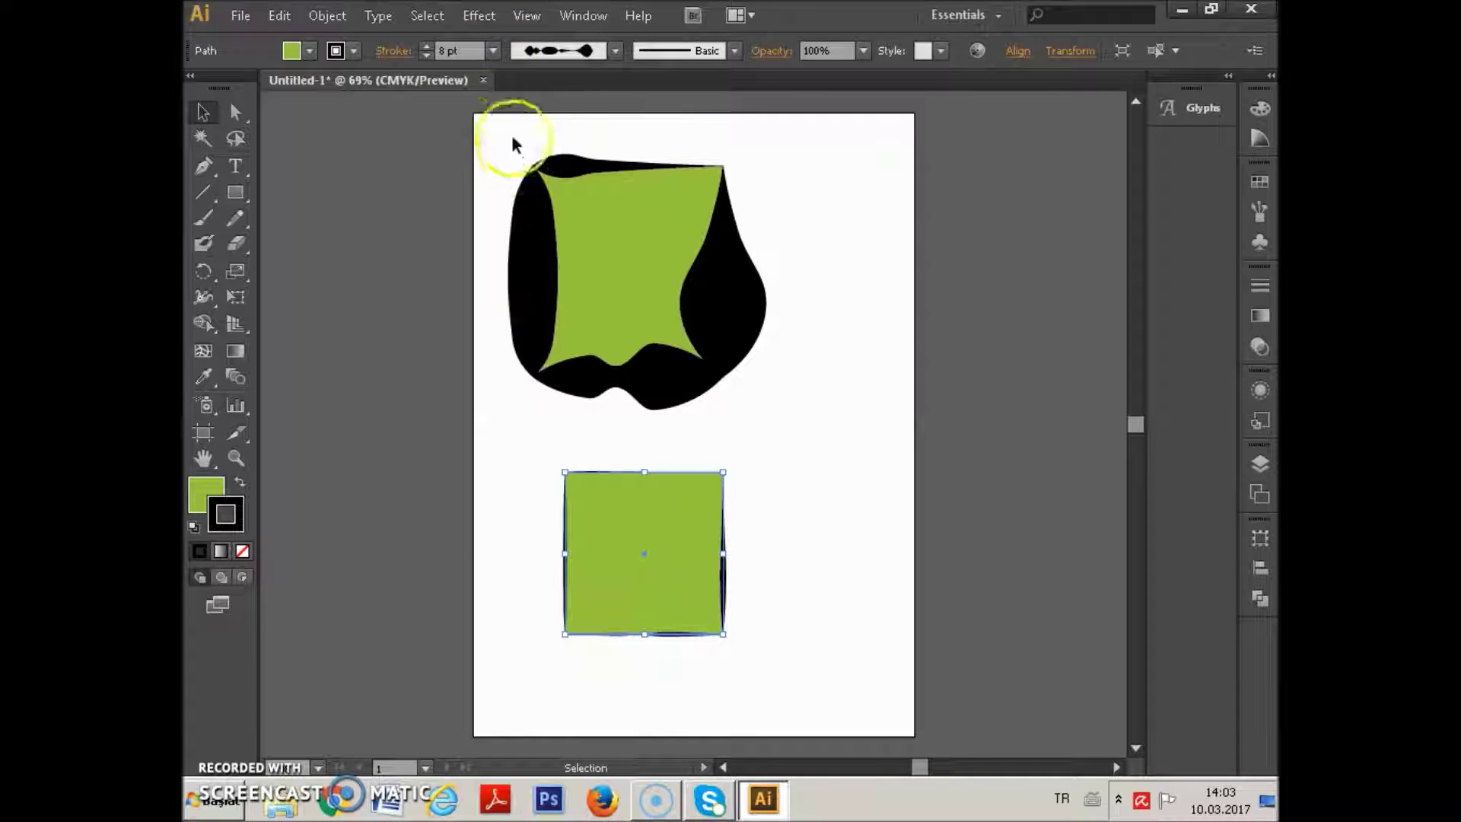
pyautogui.click(494, 50)
pyautogui.click(514, 432)
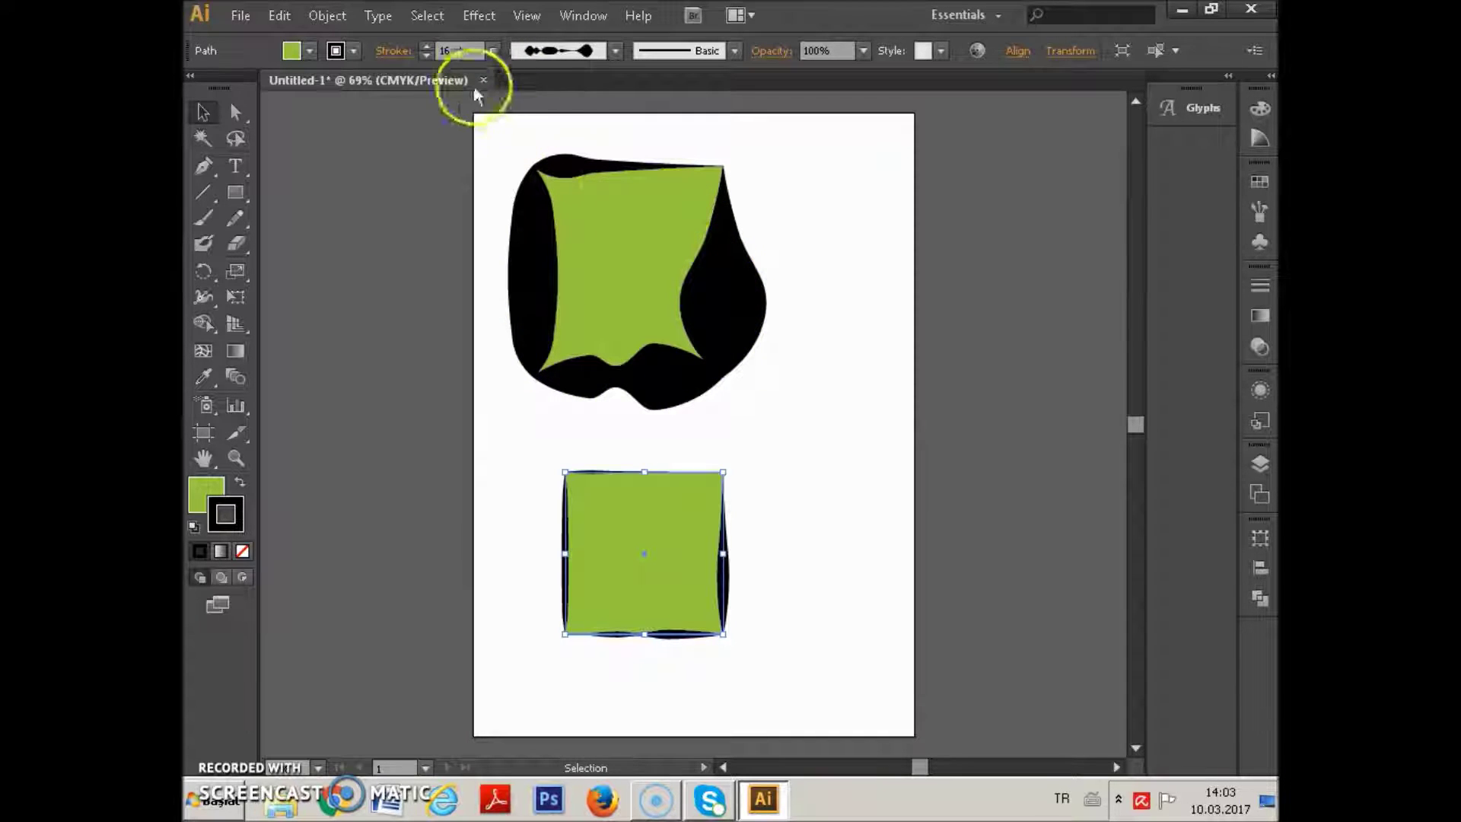
pyautogui.click(493, 50)
pyautogui.click(521, 542)
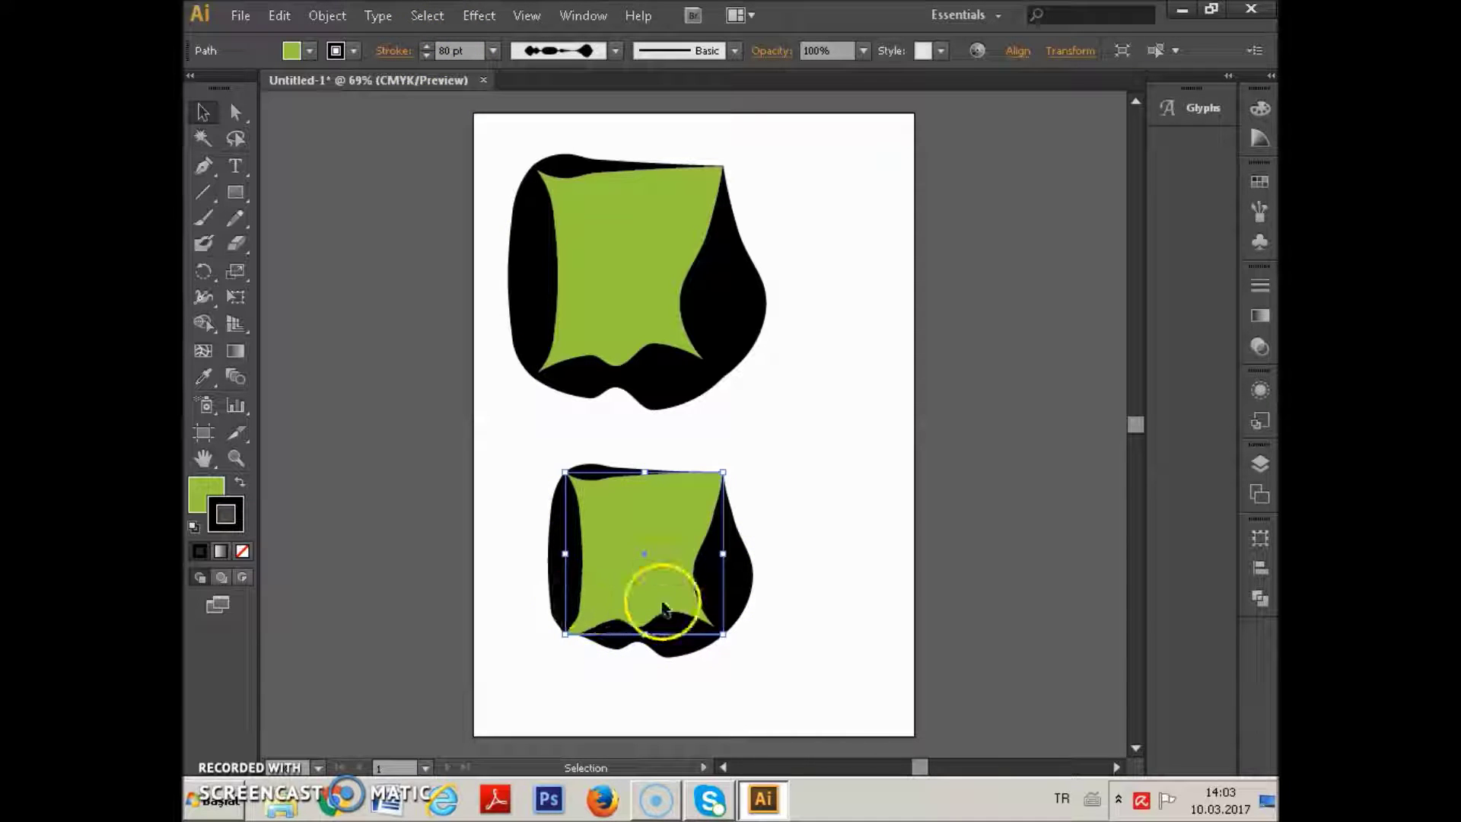
pyautogui.click(203, 192)
# Step: Draw a slanted line right of the shapes with the custom width profile at 40 pt
pyautogui.moveTo(807, 486); pyautogui.dragTo(852, 220)
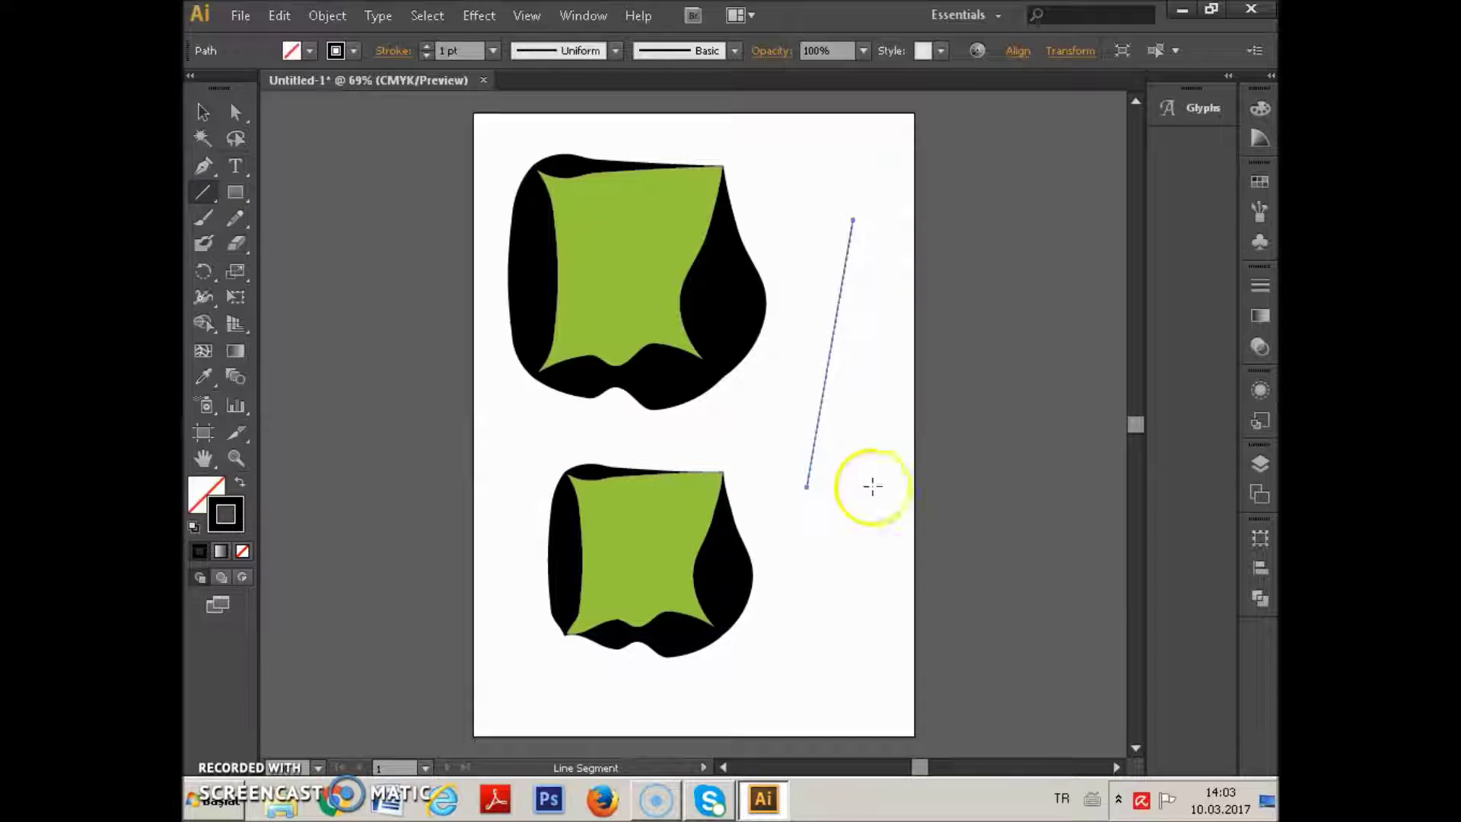
pyautogui.click(614, 50)
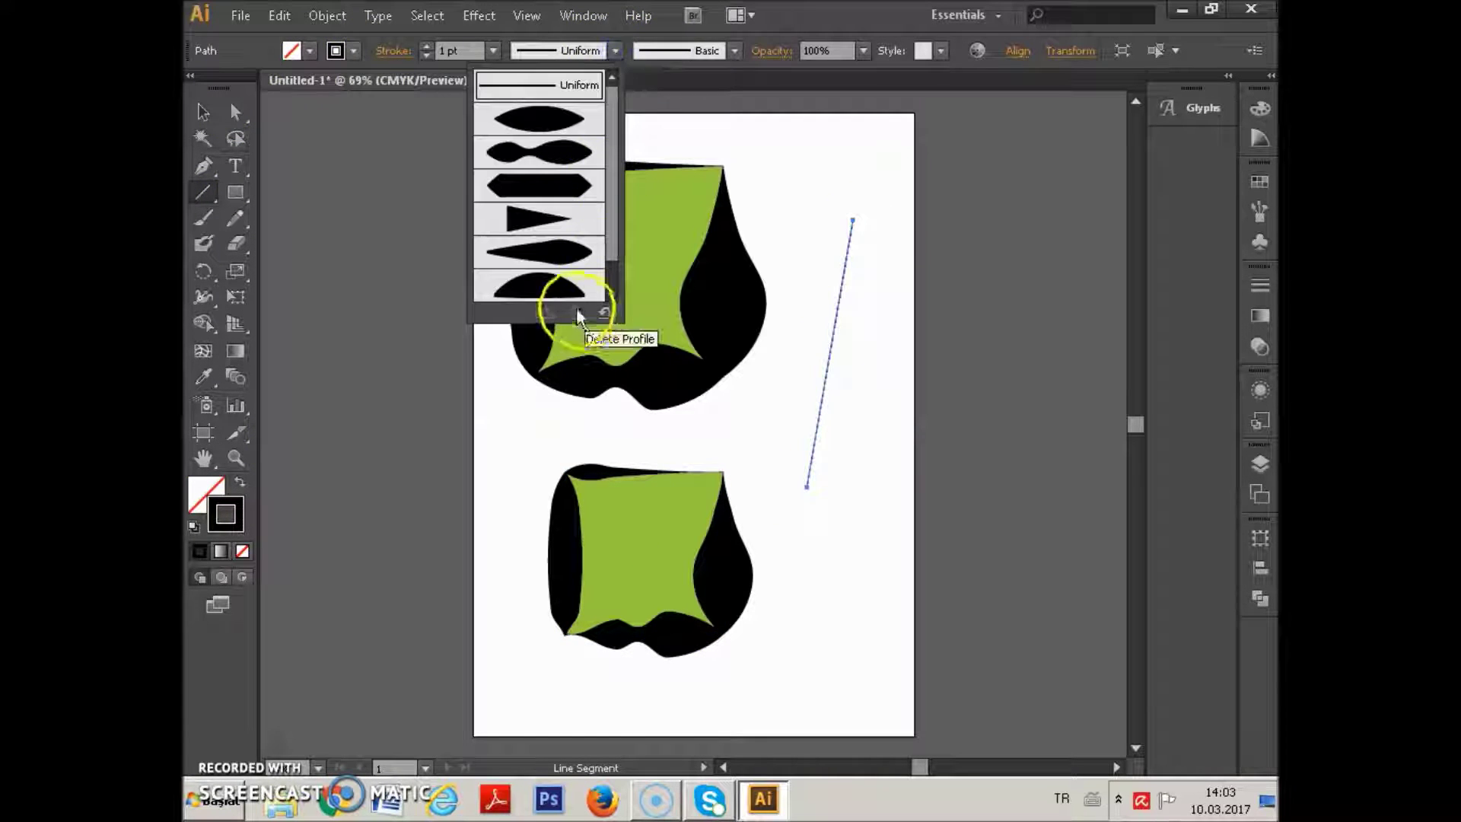
pyautogui.scroll(-1, 601, 251)
pyautogui.click(586, 285)
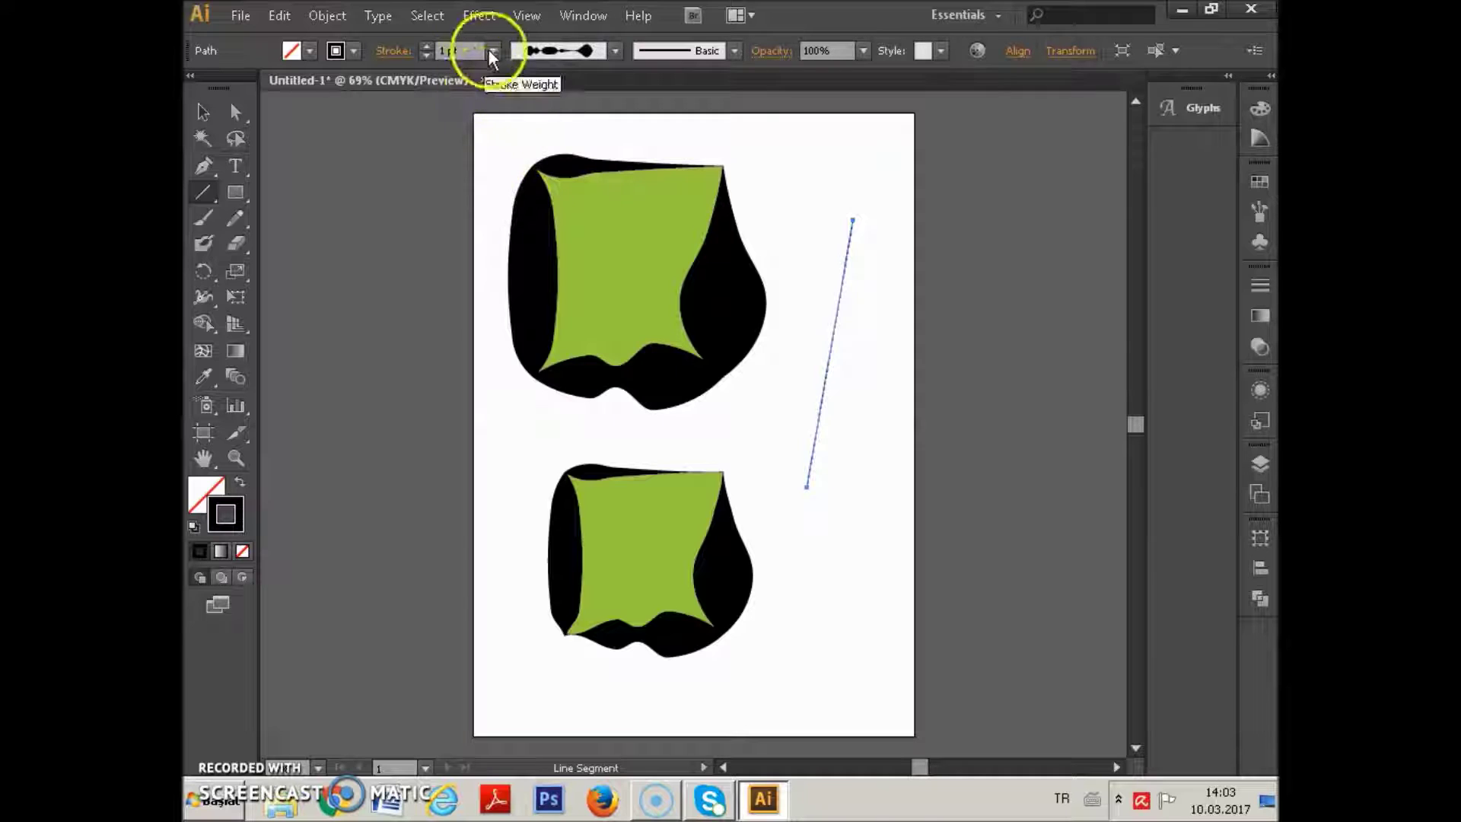
pyautogui.click(493, 51)
pyautogui.click(507, 492)
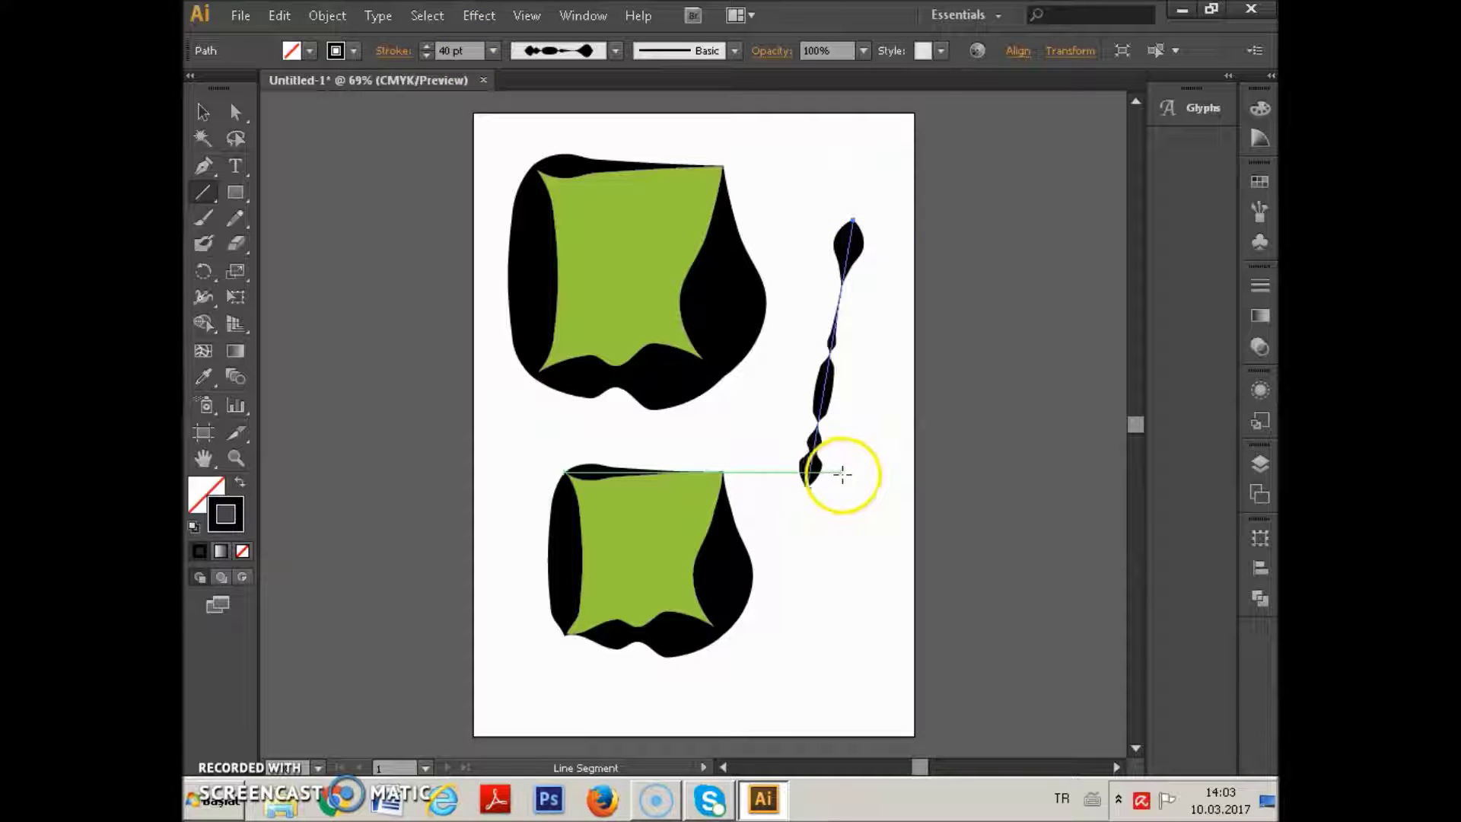
pyautogui.click(203, 111)
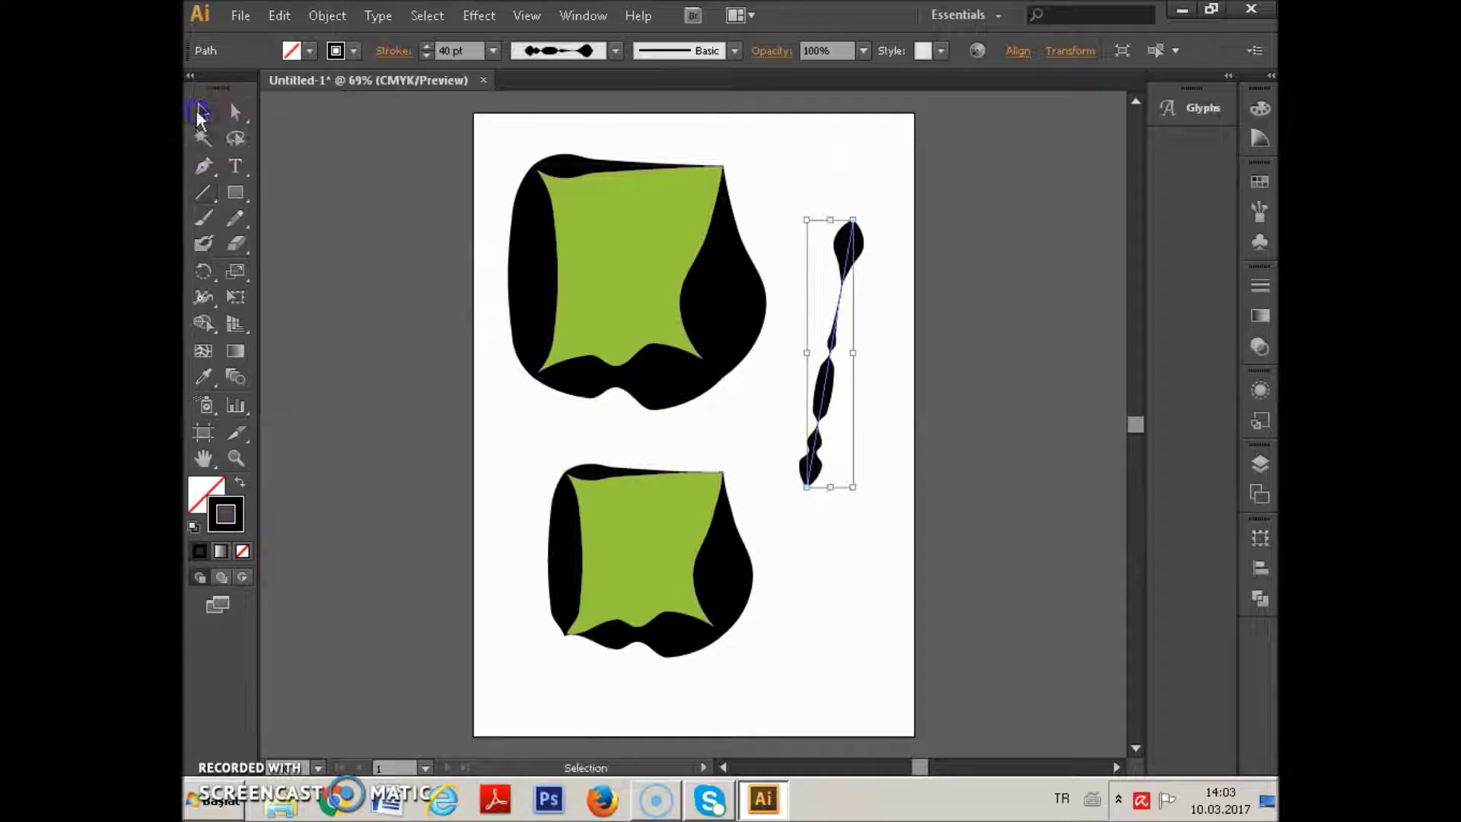
pyautogui.click(562, 52)
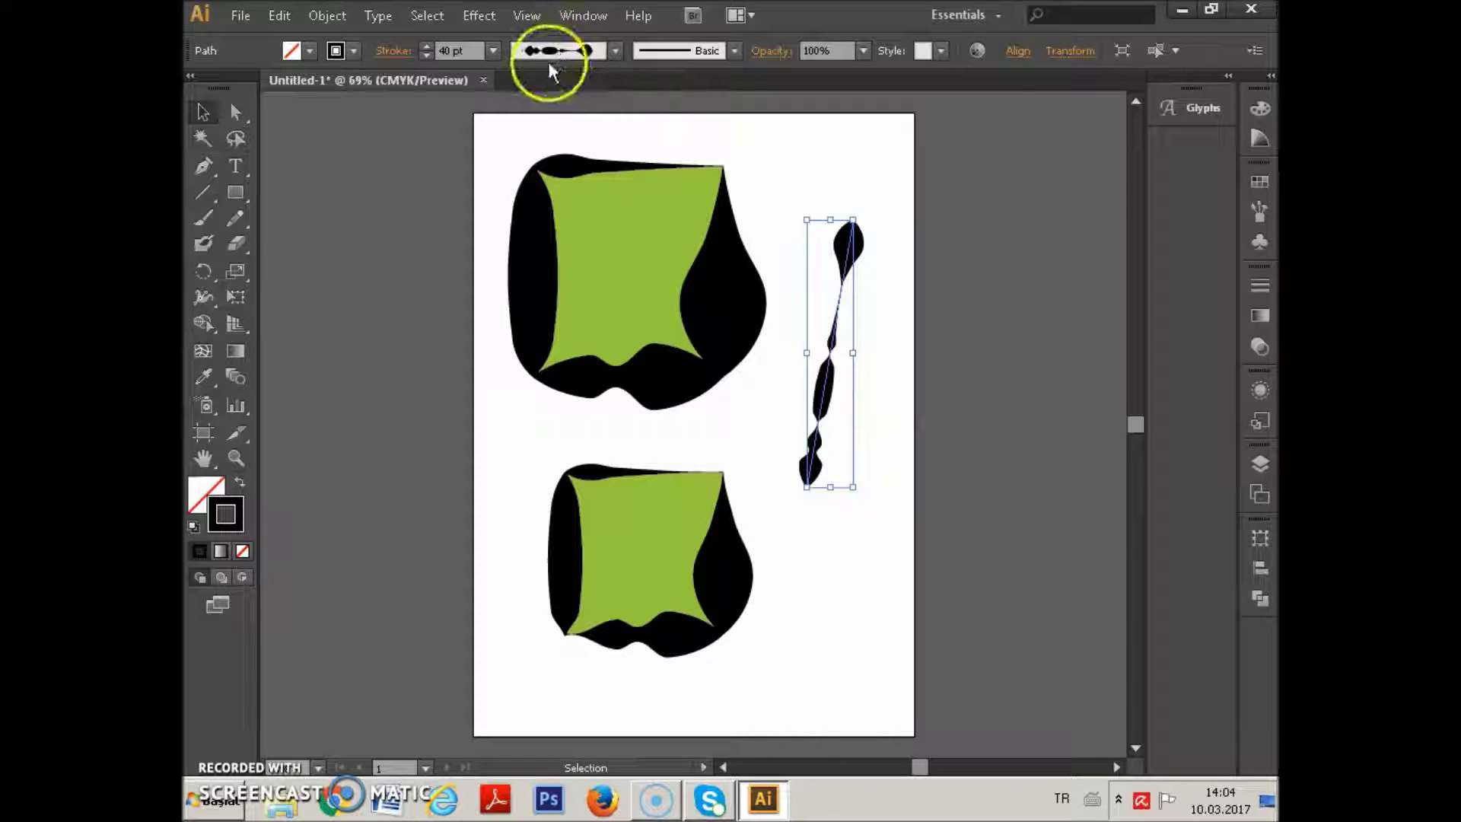
# Step: Create a new A4 document and draw a diagonal line on it
pyautogui.click(252, 18)
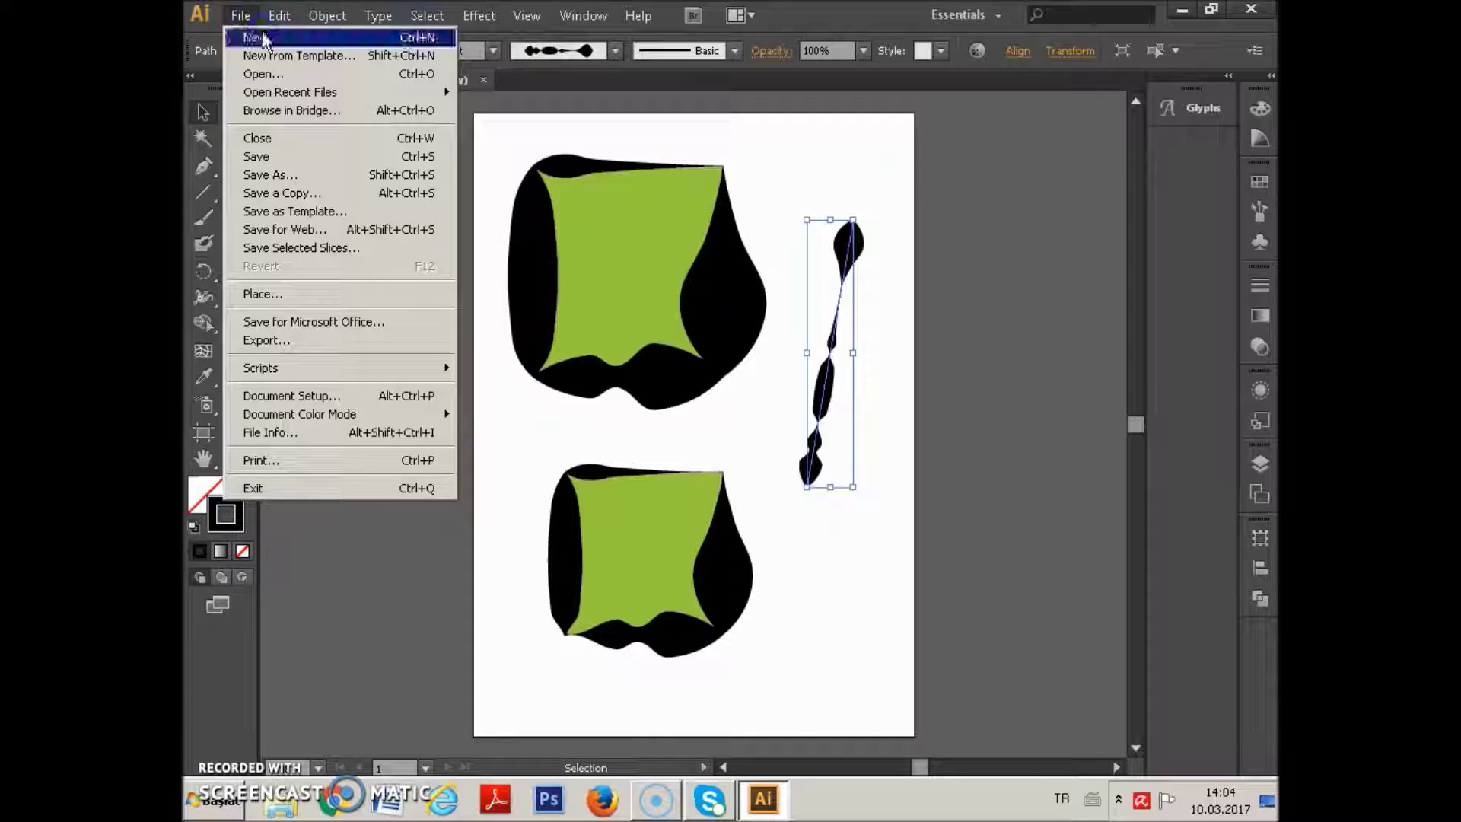
pyautogui.click(259, 33)
pyautogui.click(802, 653)
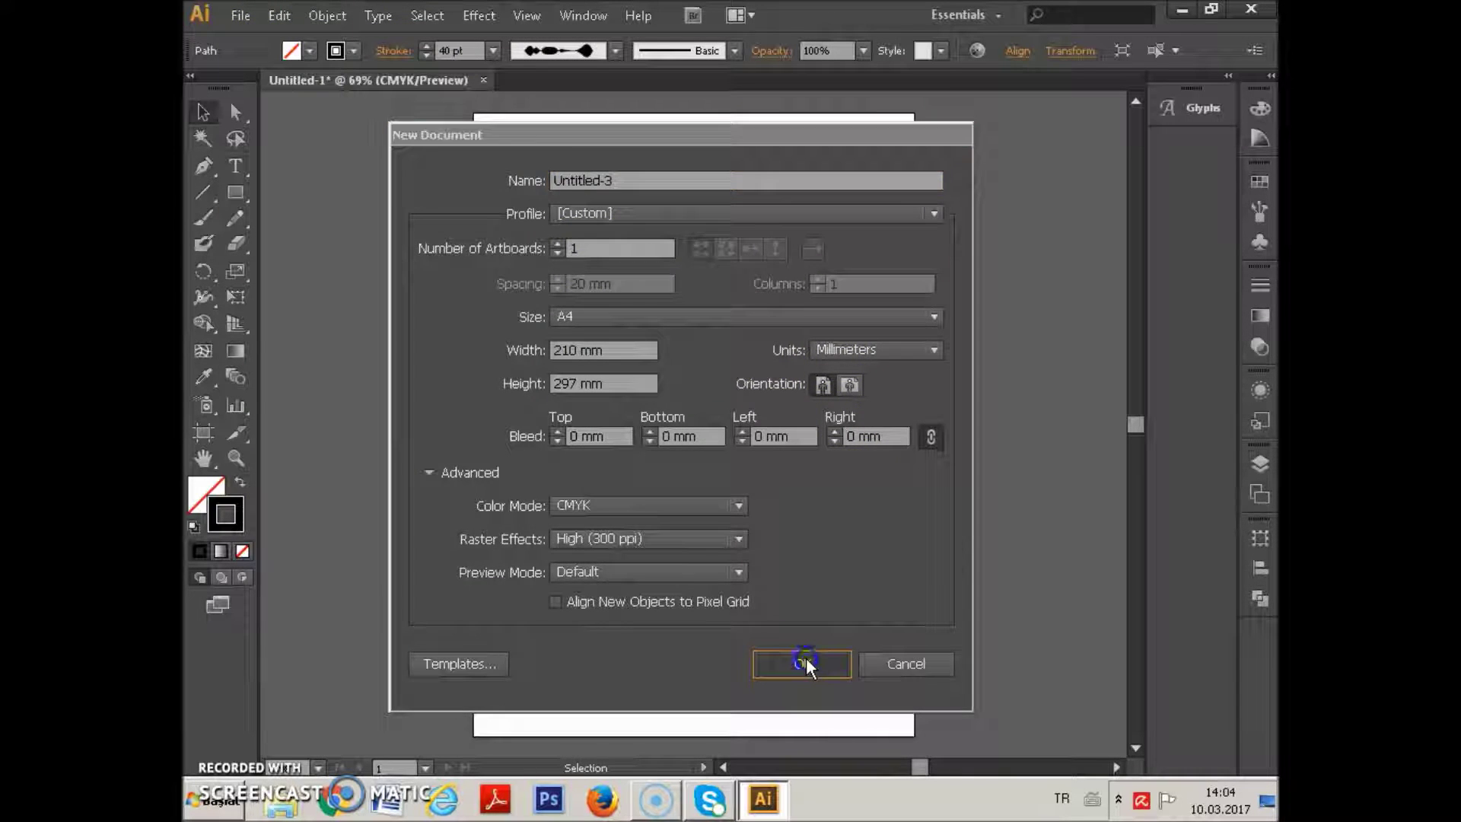
pyautogui.click(602, 79)
pyautogui.click(204, 191)
pyautogui.moveTo(536, 504); pyautogui.dragTo(811, 279)
# Step: Give the line the saved custom width profile and a 40 pt stroke
pyautogui.click(203, 112)
pyautogui.click(615, 50)
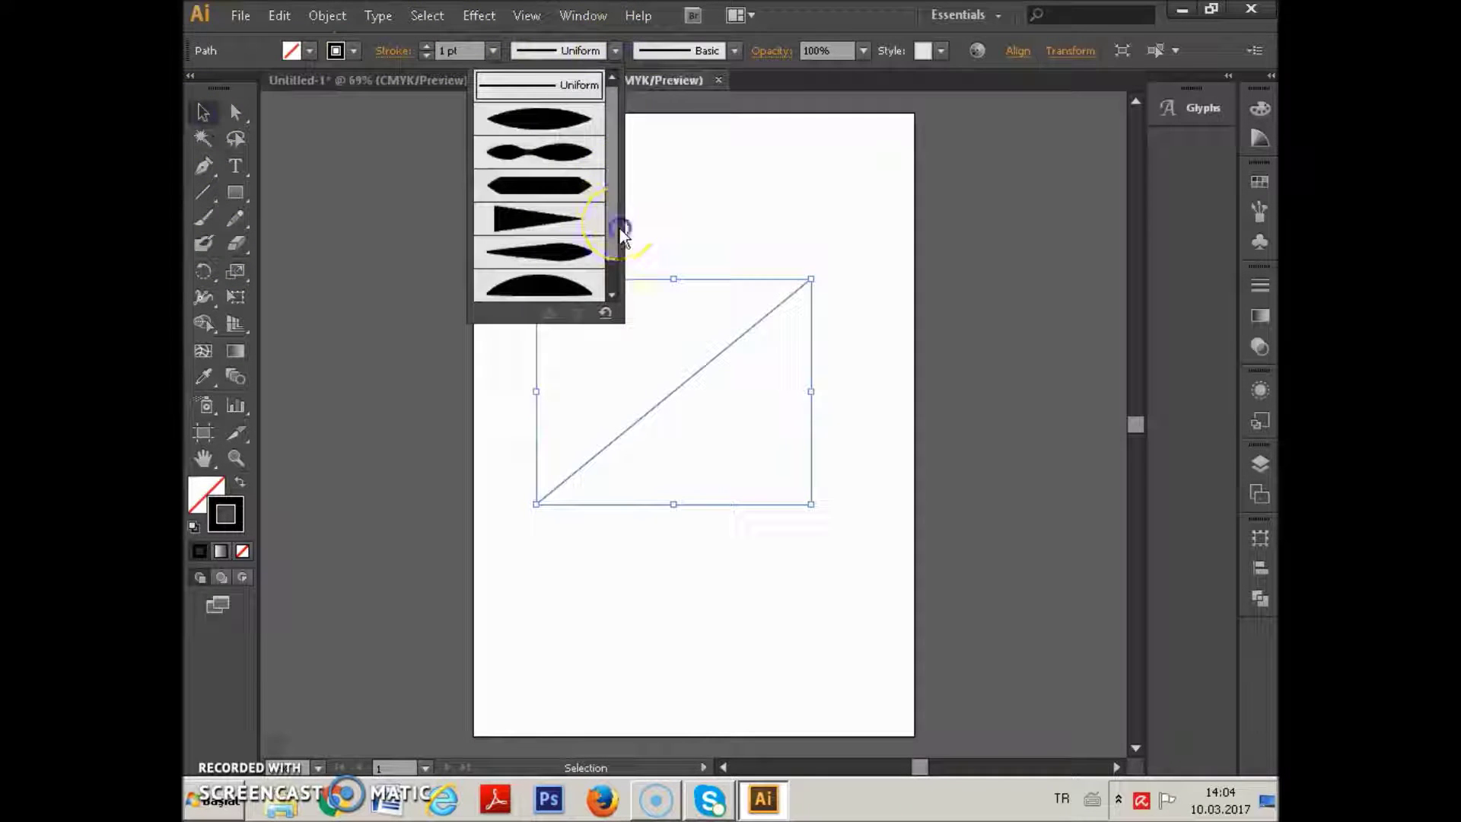
pyautogui.scroll(-2, 609, 285)
pyautogui.click(575, 287)
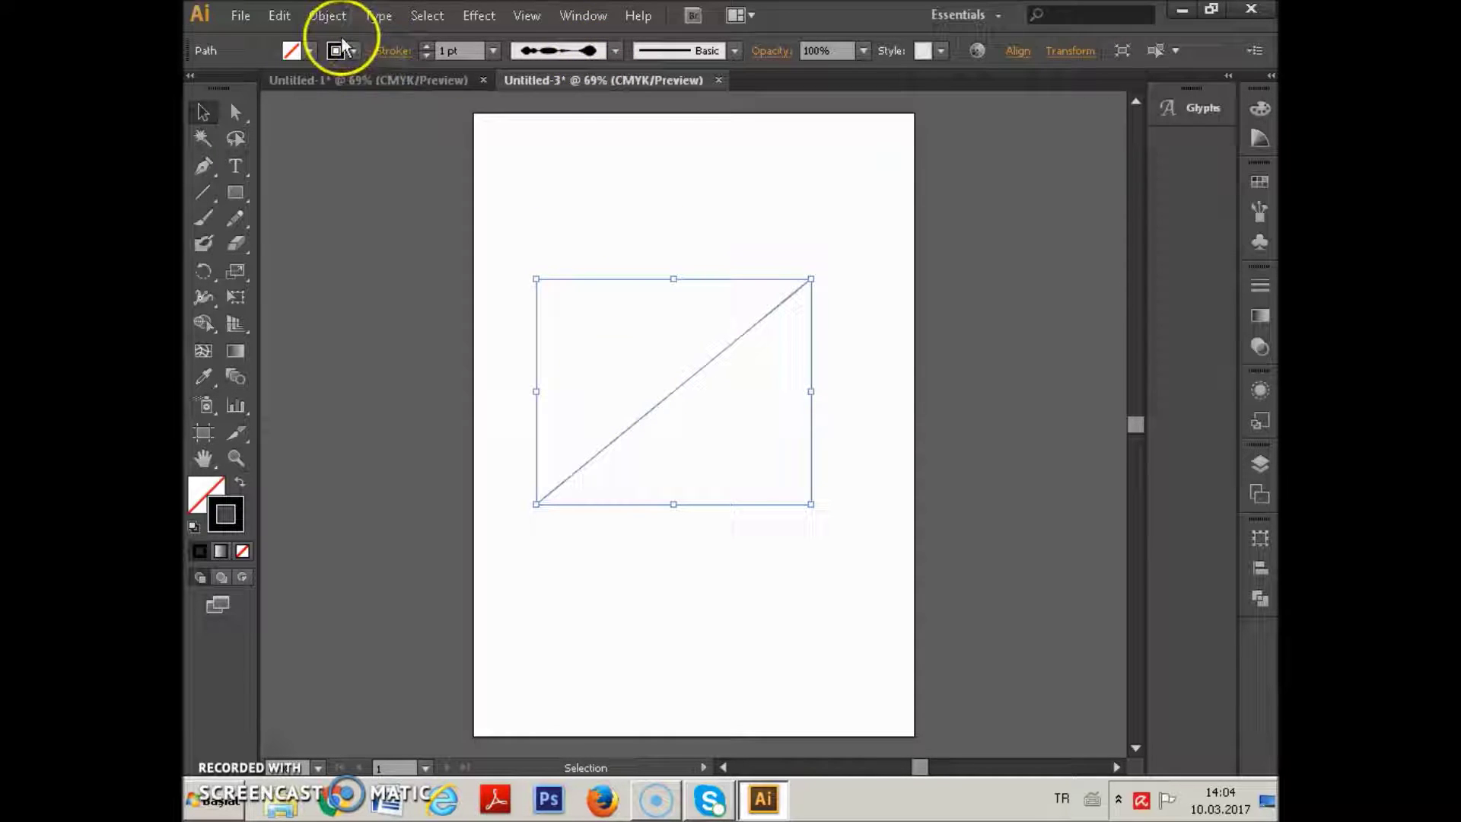
pyautogui.click(493, 50)
pyautogui.click(522, 508)
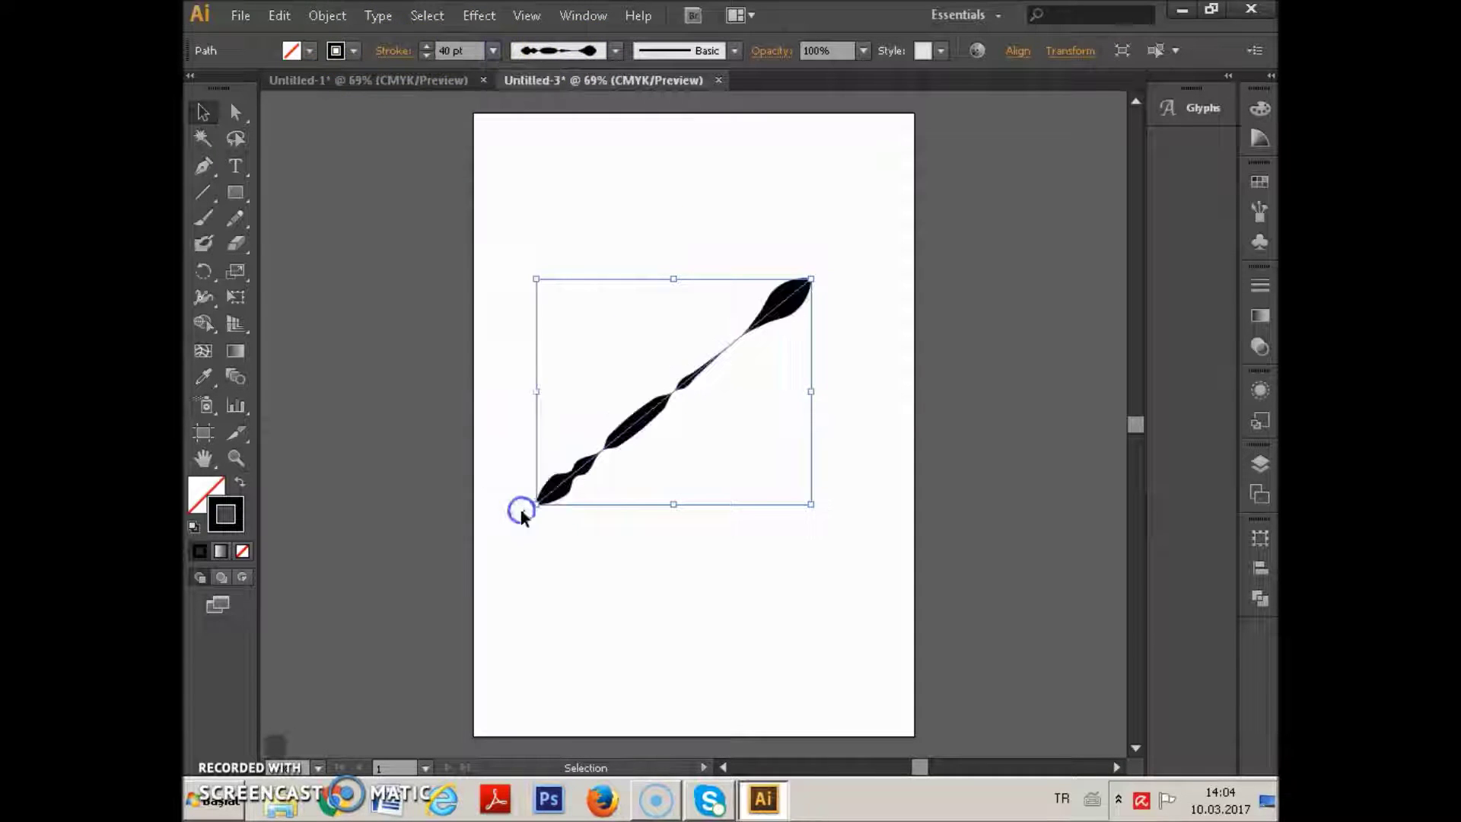